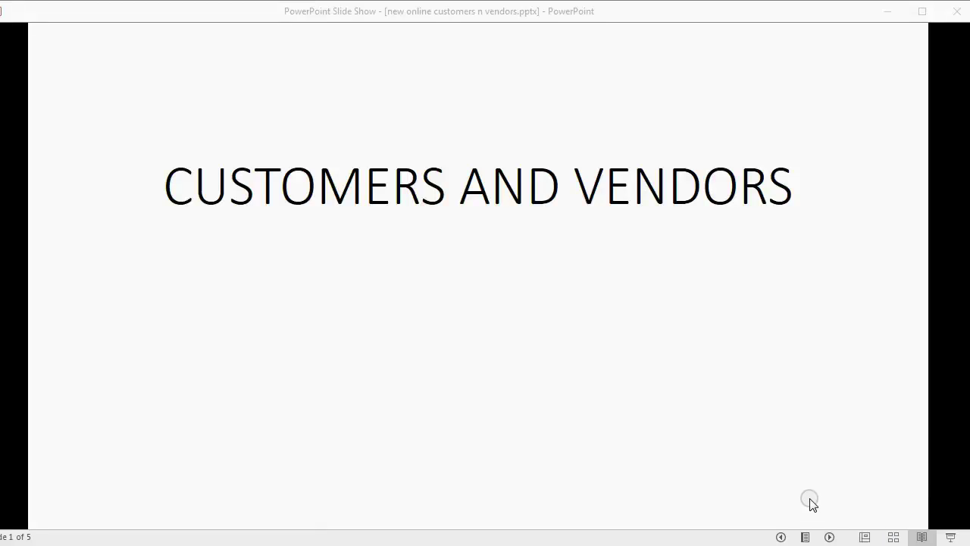
# Advance the customers and vendors slide show to the Customer Data slide.
pyautogui.click(830, 537)
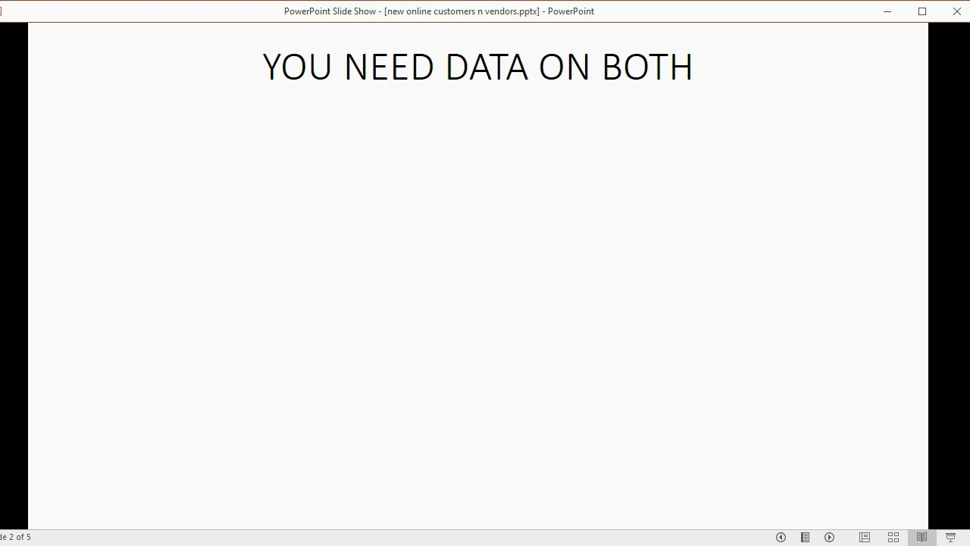
pyautogui.press('Right')
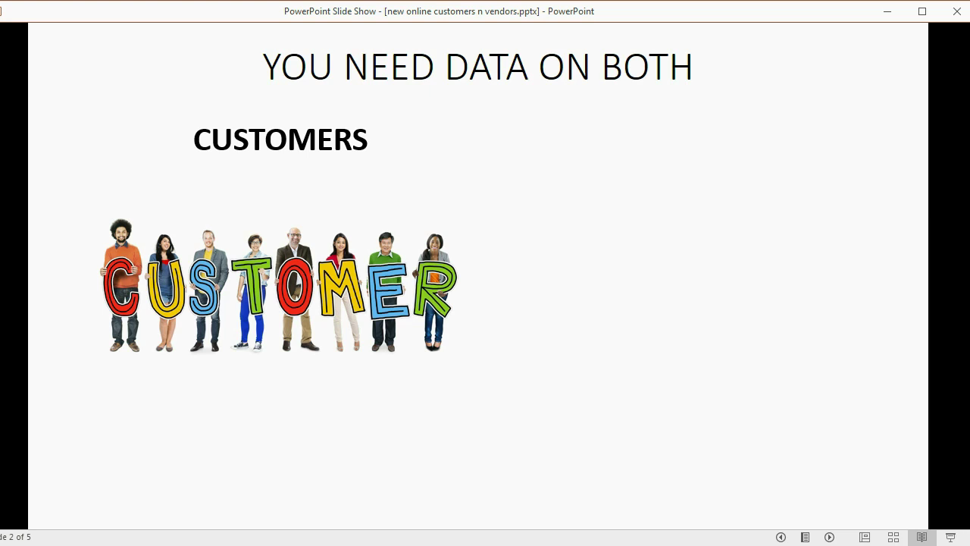
pyautogui.press('Right')
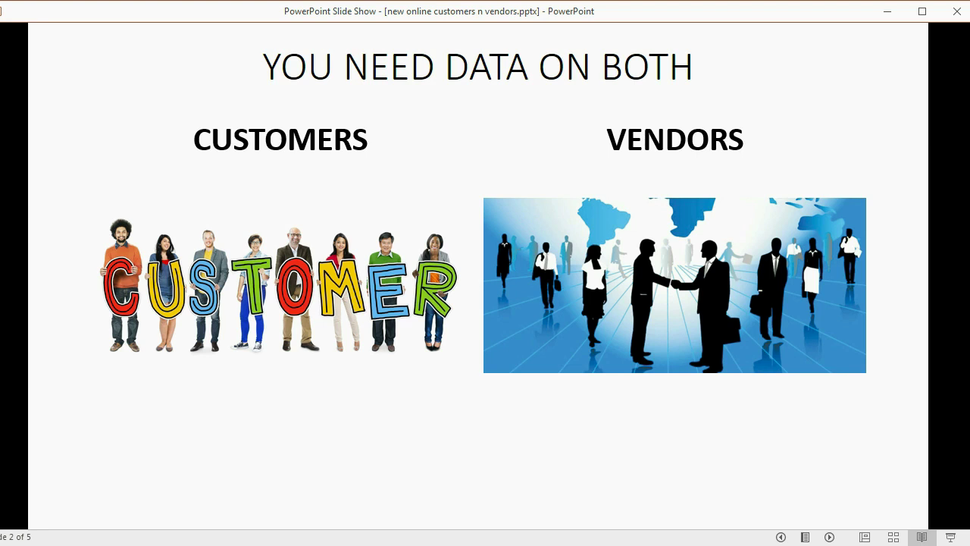
pyautogui.press('Right')
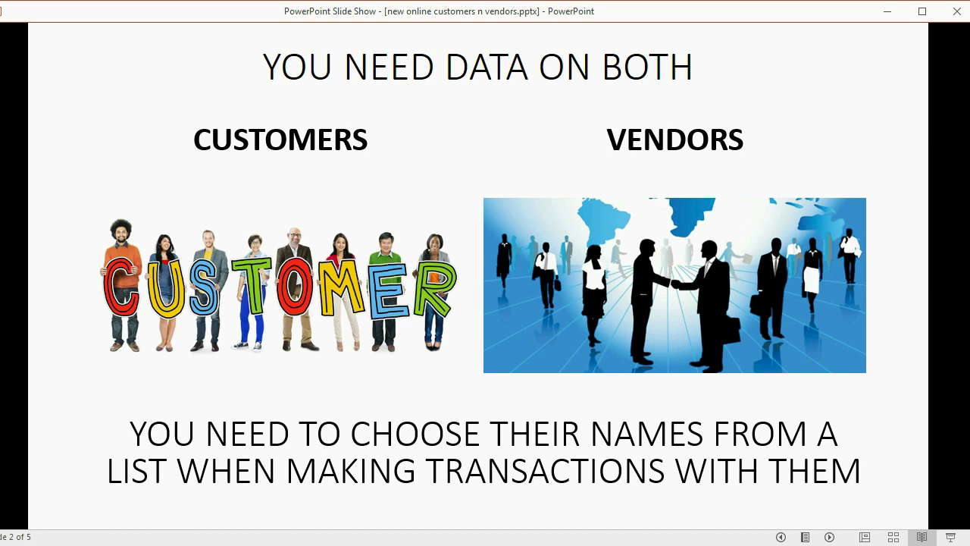
pyautogui.press('Right')
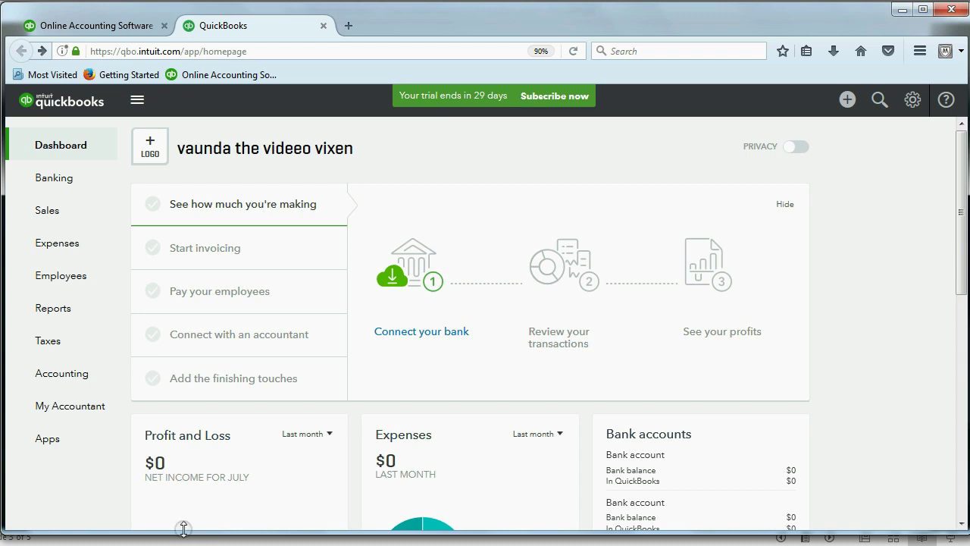
# Open the Customers page in the Sales area of QuickBooks.
pyautogui.click(47, 210)
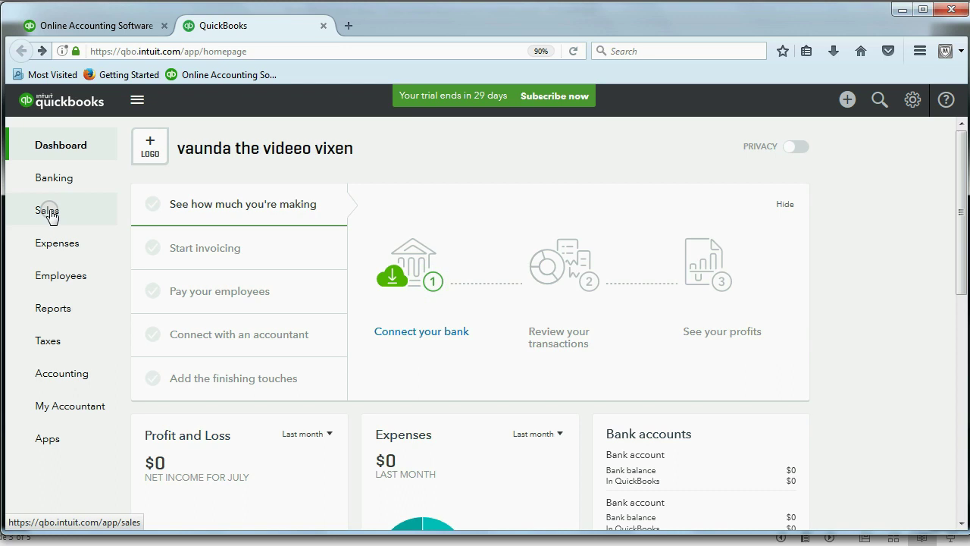
pyautogui.click(47, 210)
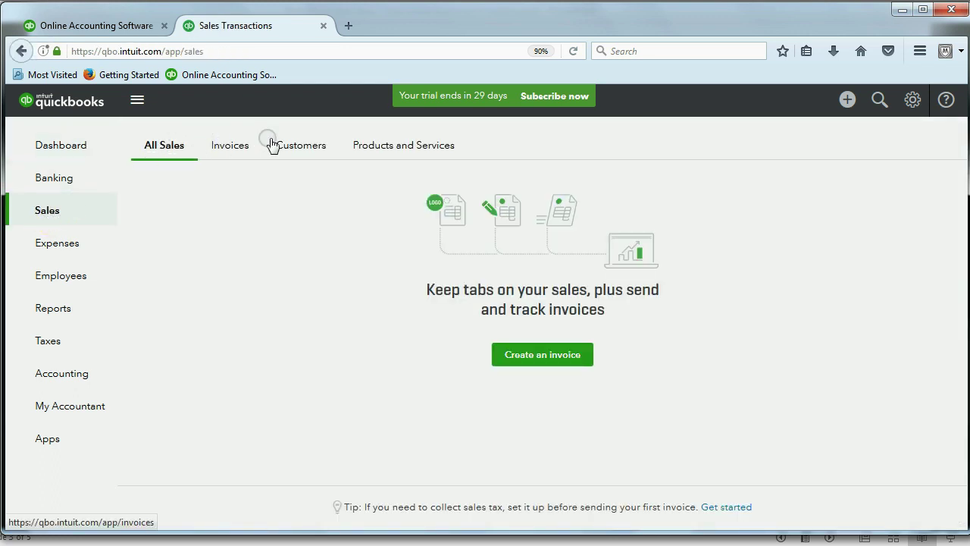
pyautogui.click(232, 143)
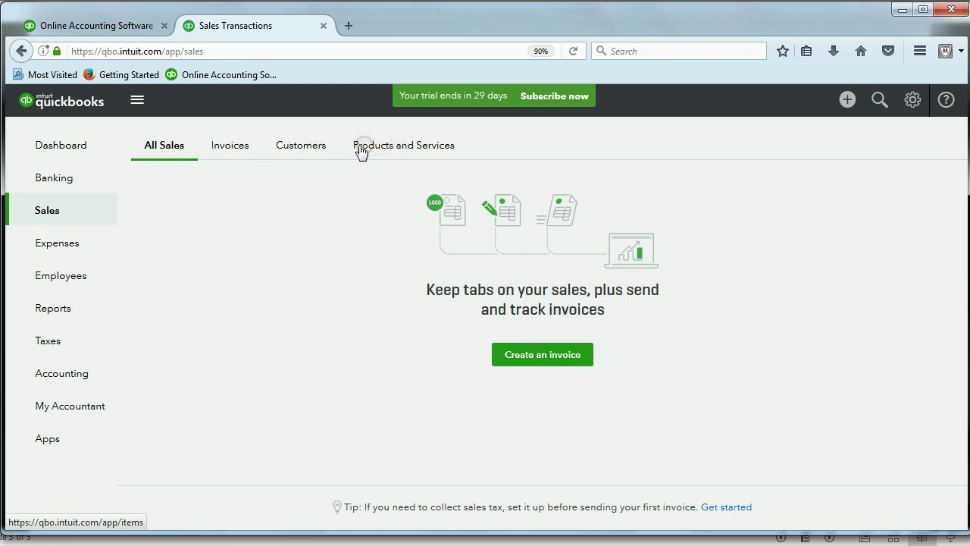
pyautogui.click(307, 147)
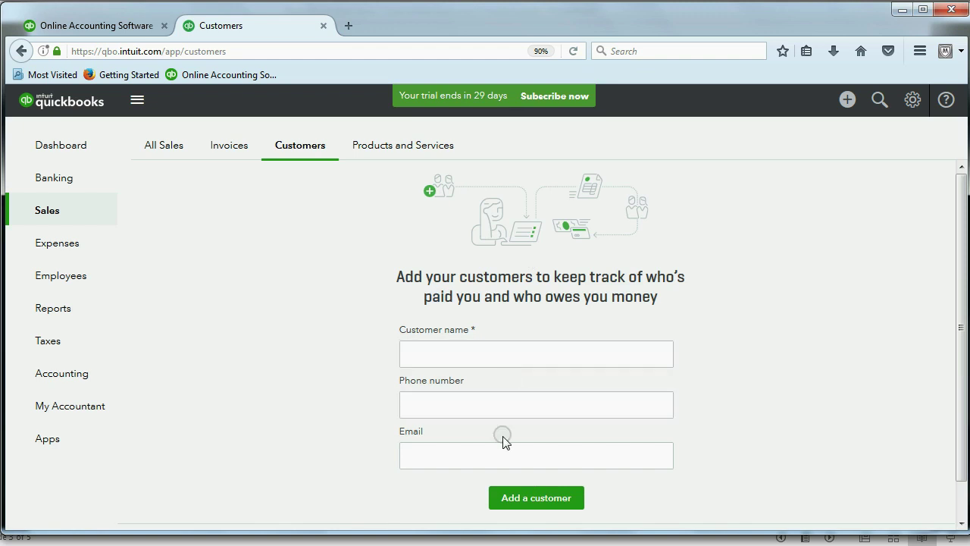
# Add the first customer from the Customer Data slide, entering the full name and leaving phone number and email blank.
pyautogui.click(505, 357)
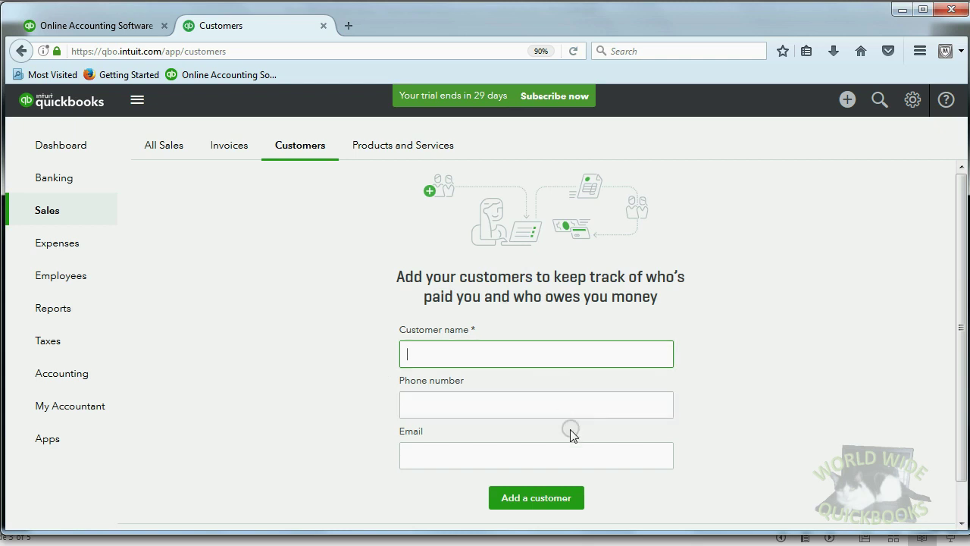
pyautogui.hotkey('alt', 'Tab')
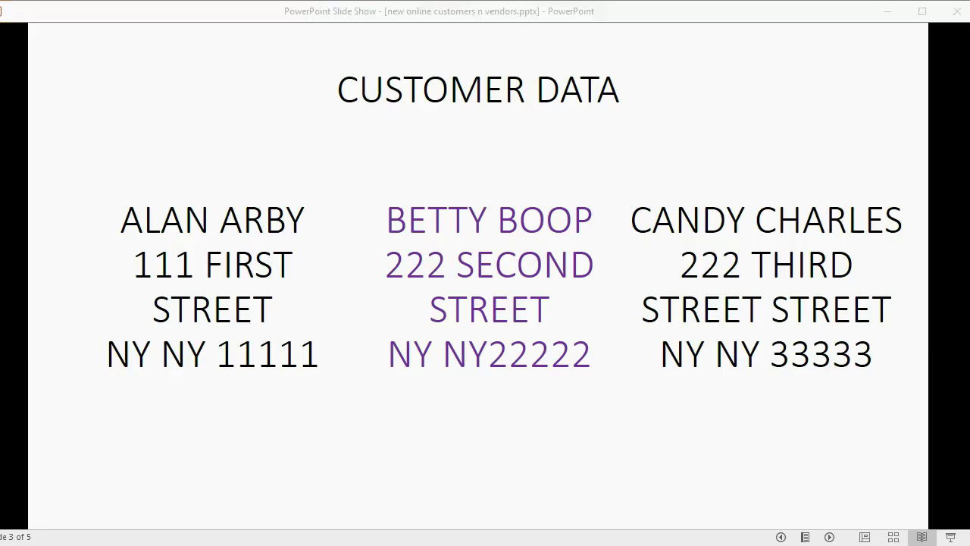
pyautogui.hotkey('alt', 'Tab')
pyautogui.click(529, 356)
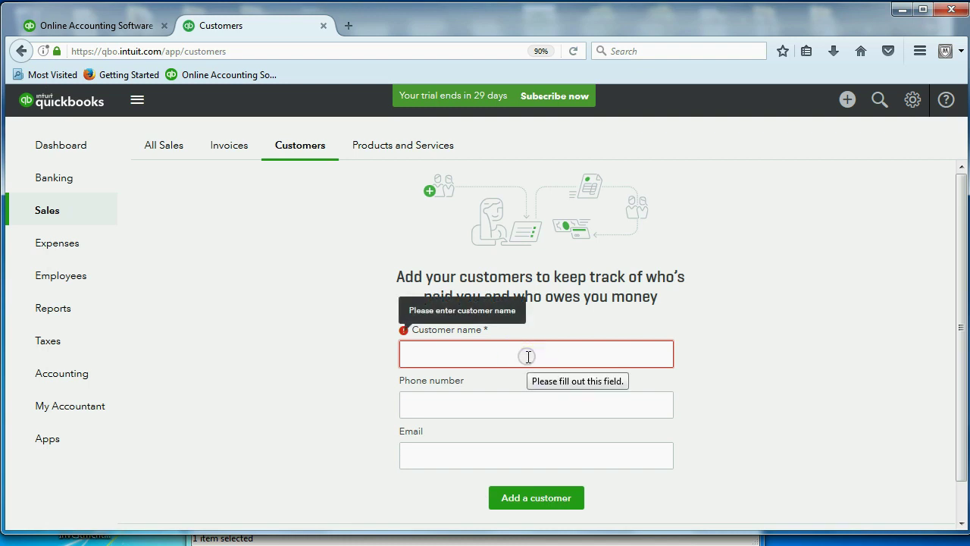
pyautogui.write('A')
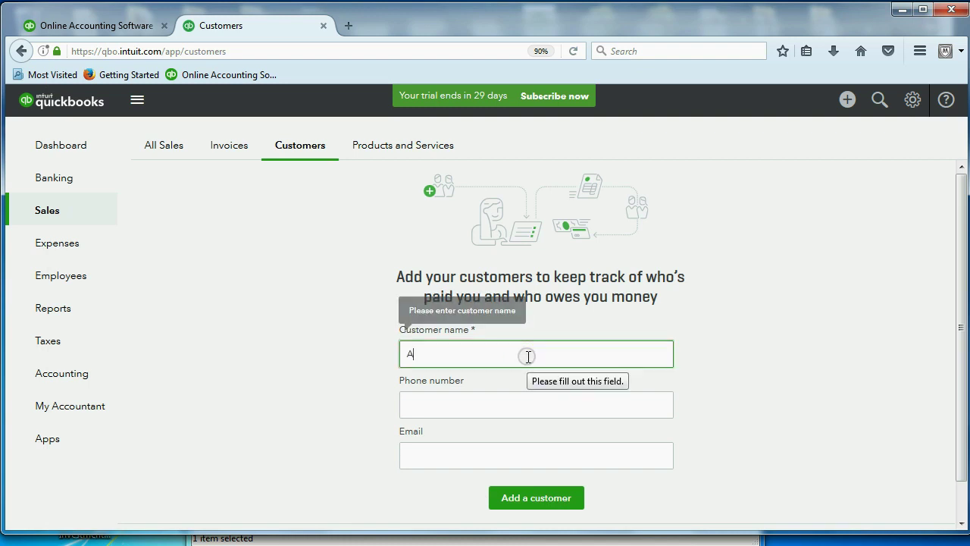
pyautogui.write('LAN ARBY')
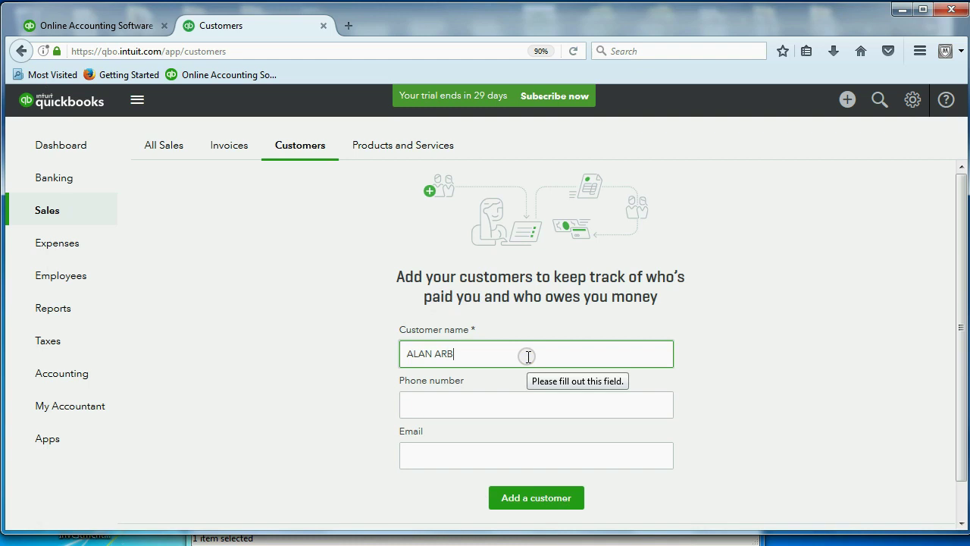
pyautogui.click(785, 364)
pyautogui.scroll(-2, 787, 366)
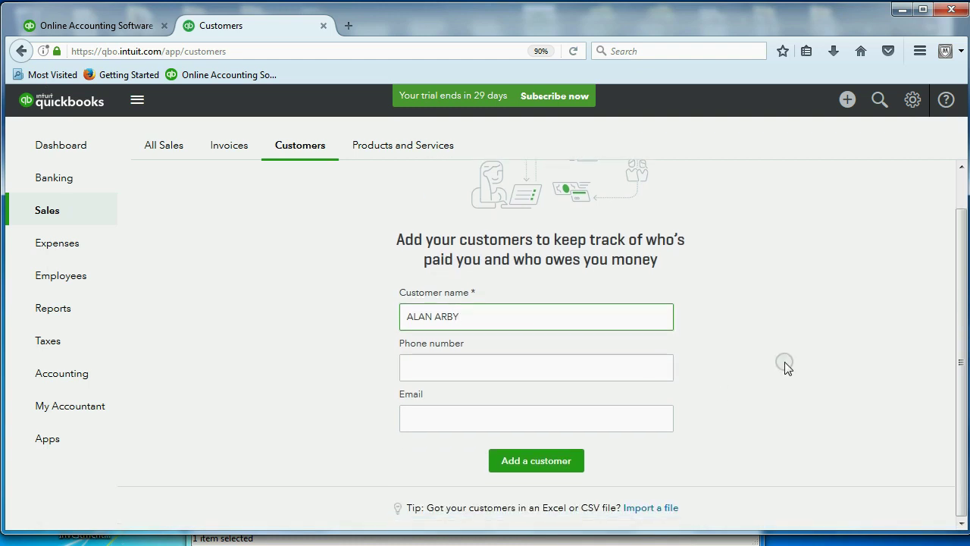
pyautogui.click(563, 367)
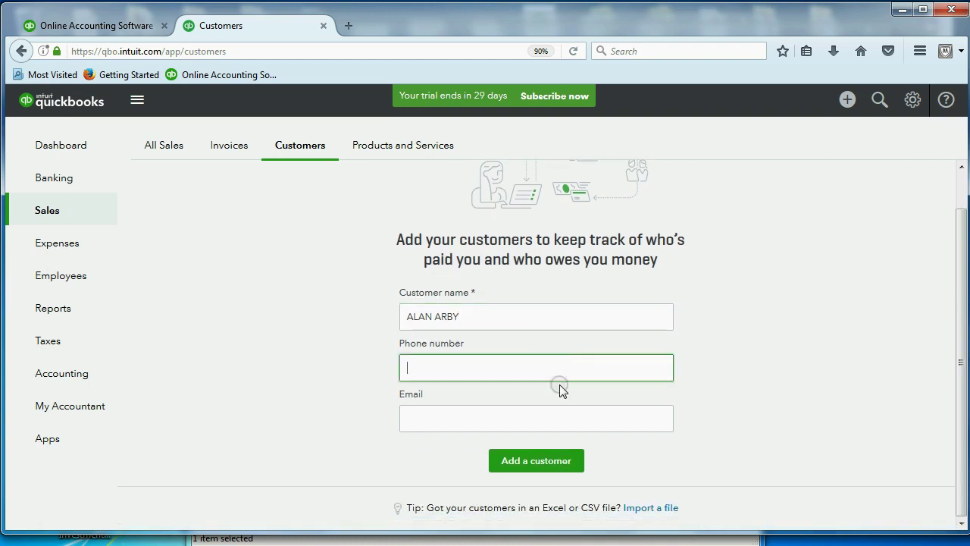
pyautogui.click(558, 420)
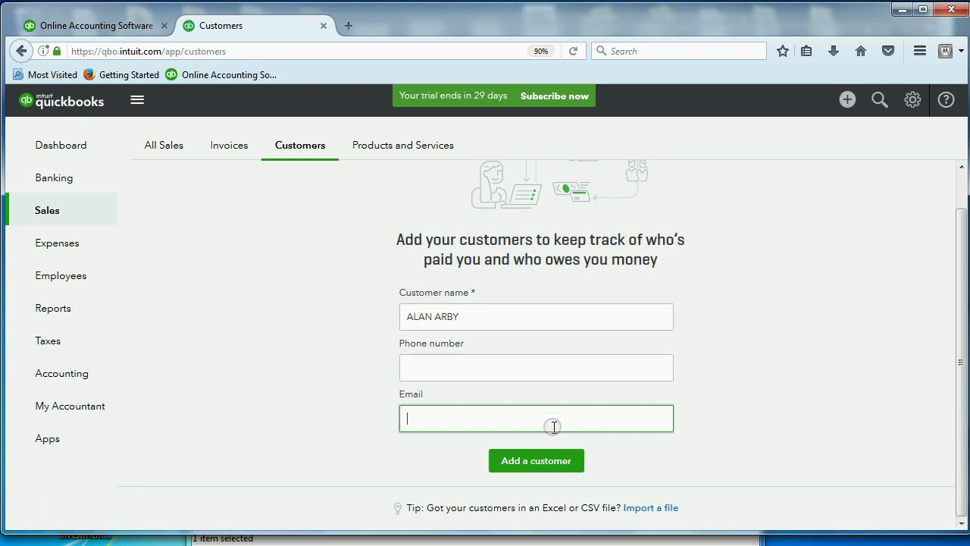
pyautogui.click(538, 461)
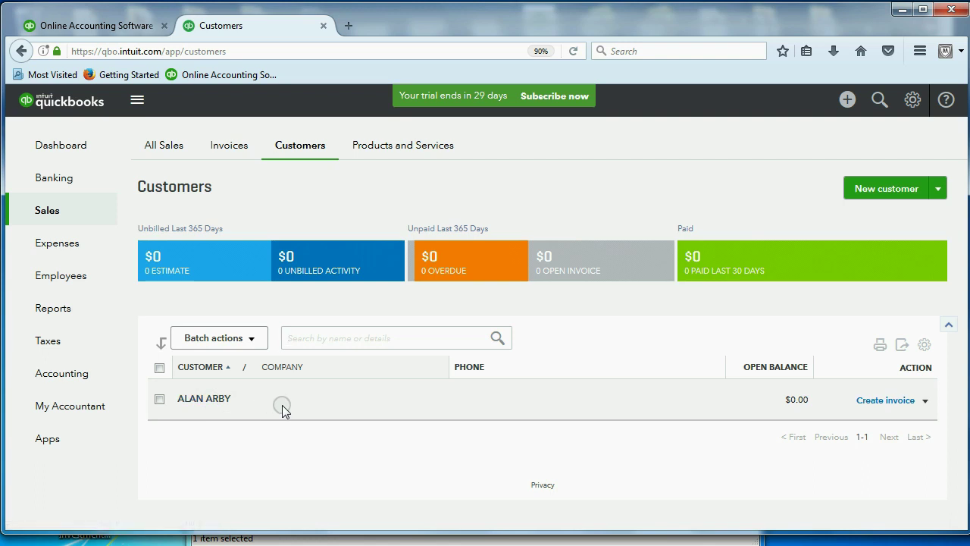
# Open the added customer's record for editing and fill in the first name and last name.
pyautogui.click(215, 402)
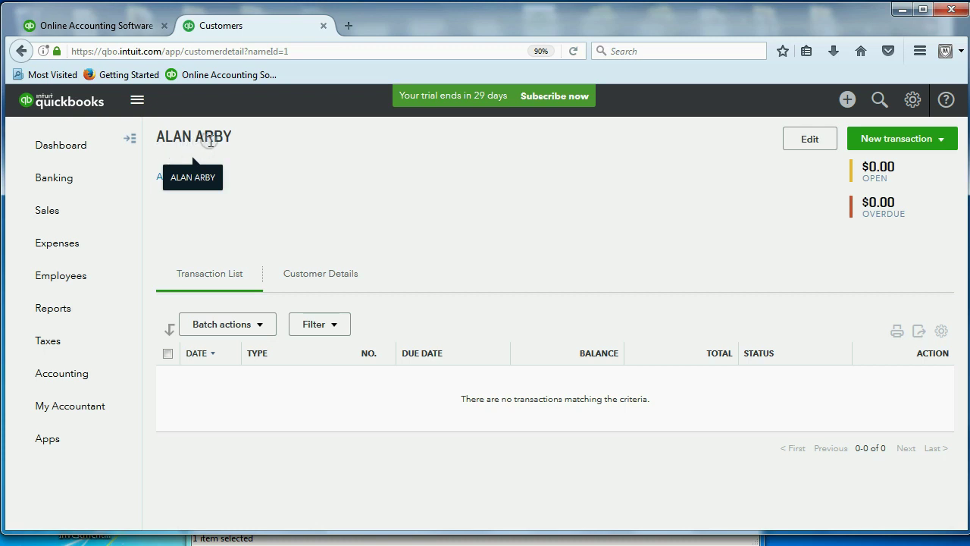
pyautogui.click(807, 141)
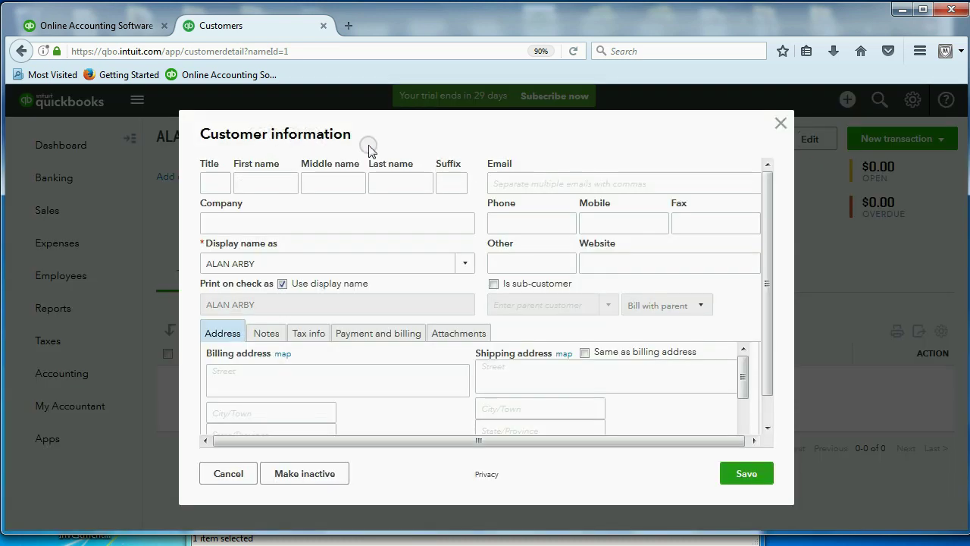
pyautogui.click(398, 187)
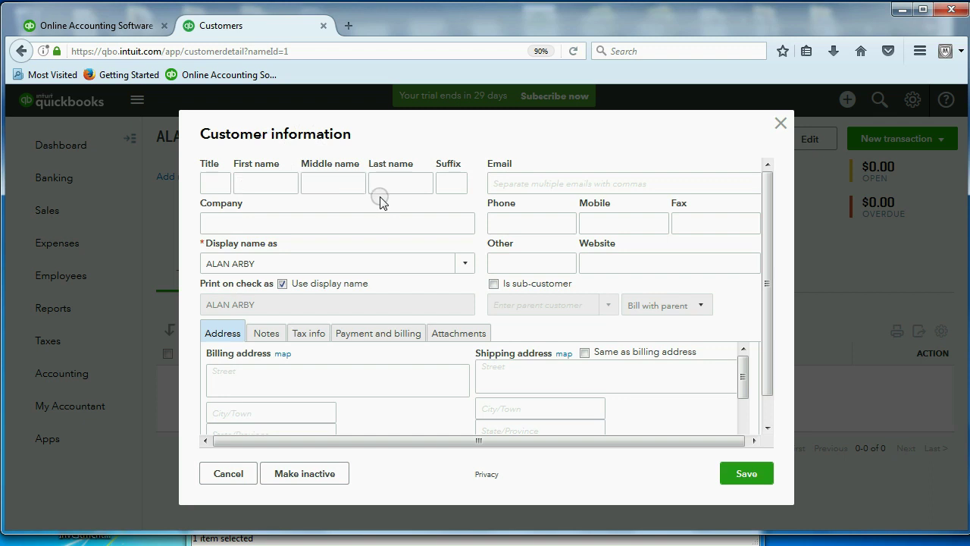
pyautogui.write('ALAN ')
pyautogui.write('ARBY')
# Enter the customer's street, city, state and ZIP code on separate lines of the billing street field and save the record.
pyautogui.click(316, 372)
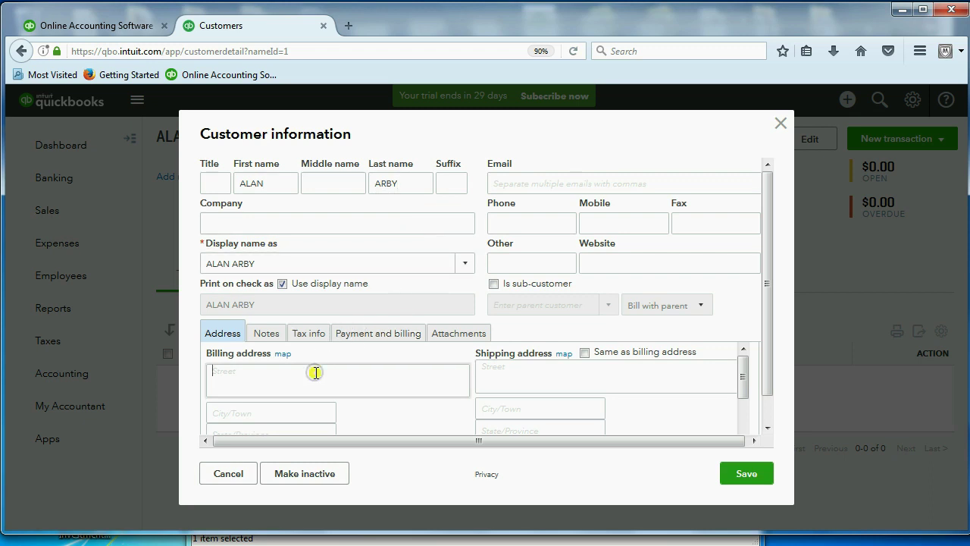
pyautogui.write('111')
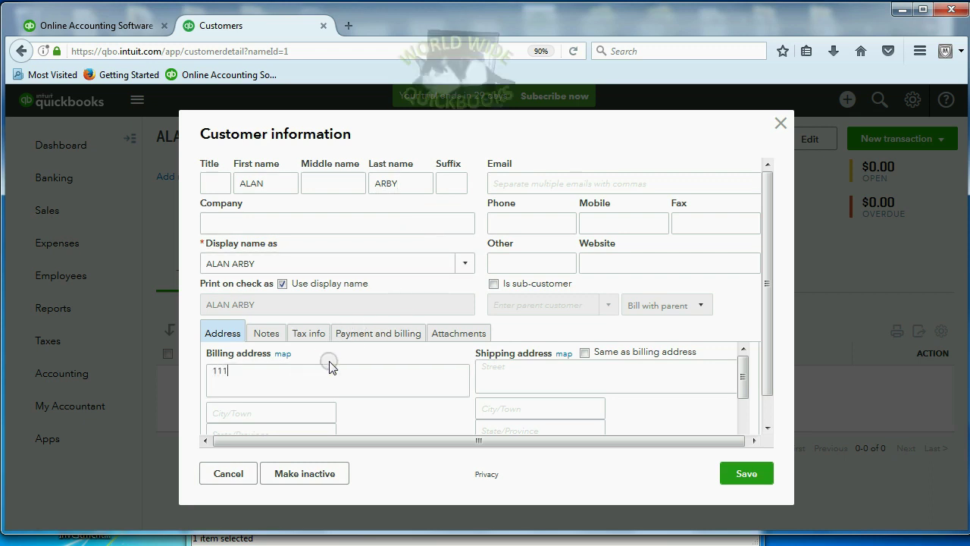
pyautogui.write(' FIRST STREET')
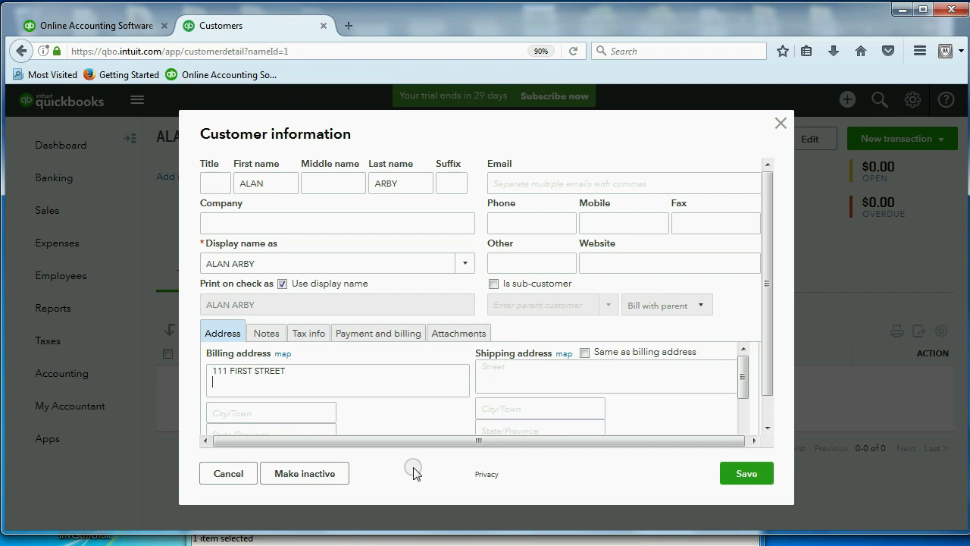
pyautogui.write('NY NY')
pyautogui.press('Return')
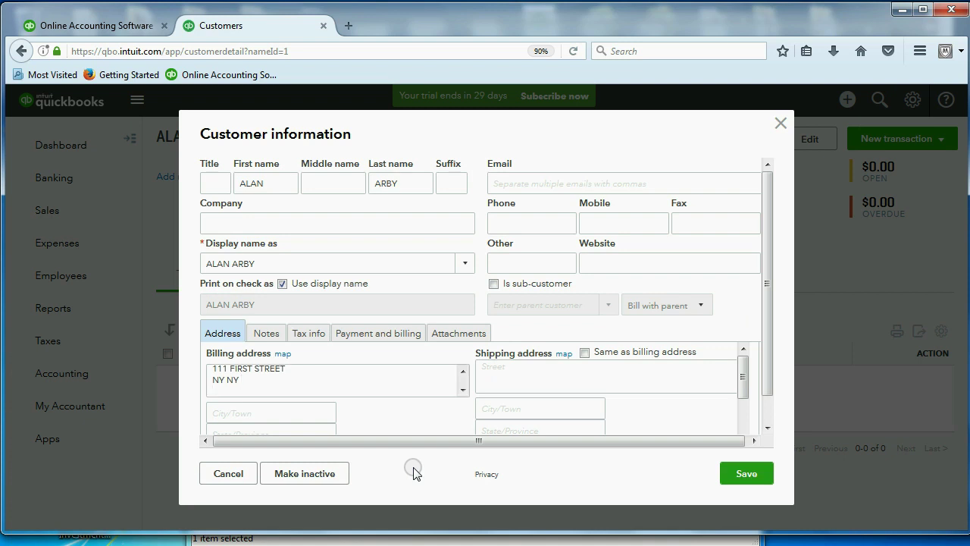
pyautogui.write('11111')
pyautogui.click(504, 223)
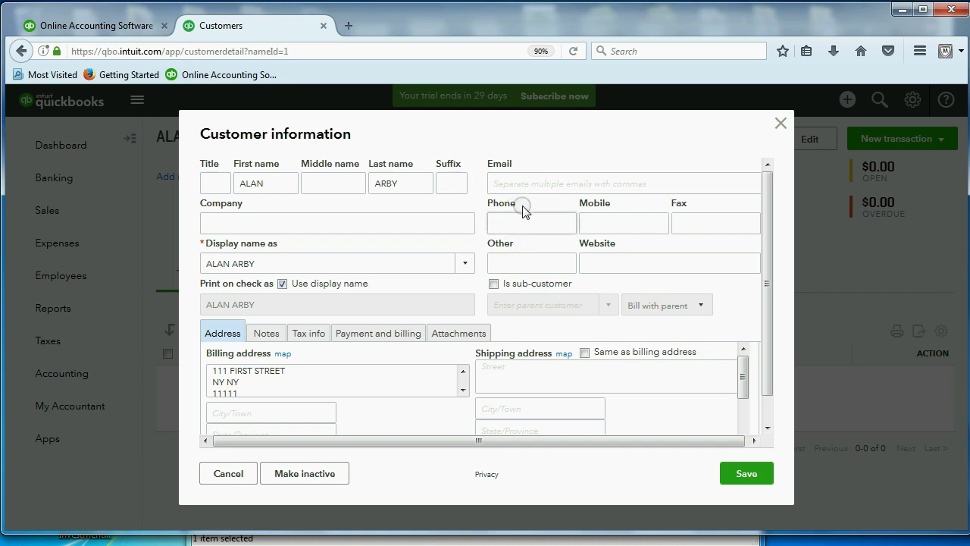
pyautogui.click(523, 182)
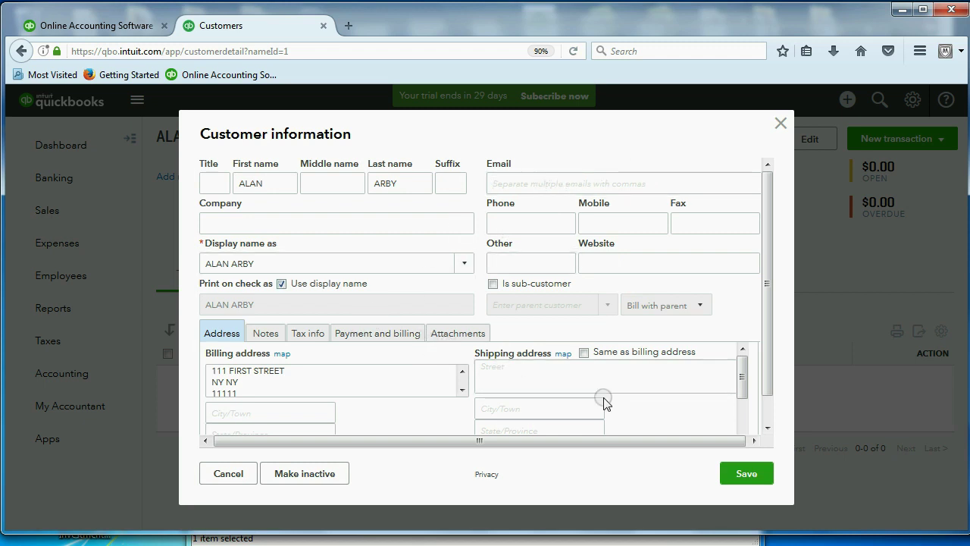
pyautogui.click(744, 473)
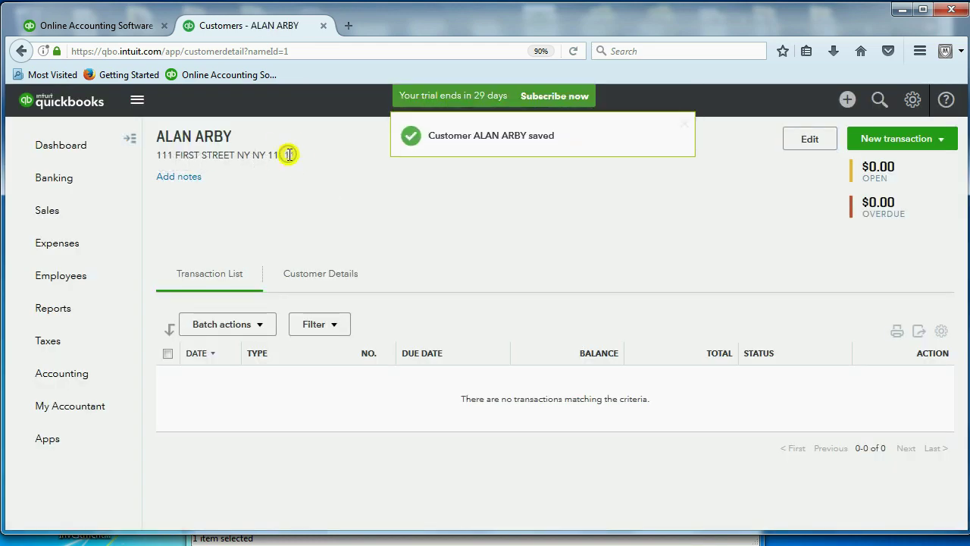
# Review the saved billing address and the full customer details of the first customer.
pyautogui.moveTo(290, 154); pyautogui.dragTo(214, 153)
pyautogui.click(302, 177)
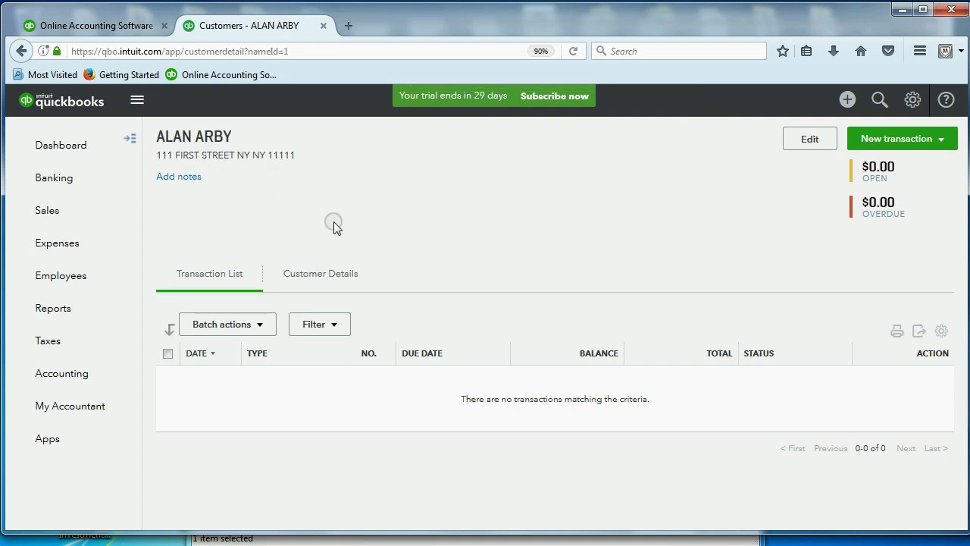
pyautogui.click(326, 277)
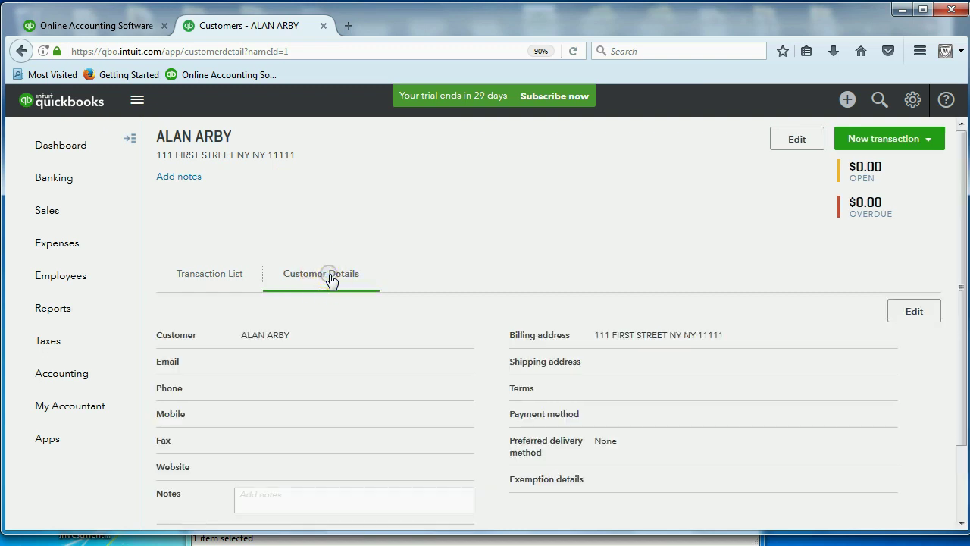
pyautogui.scroll(-2, 627, 372)
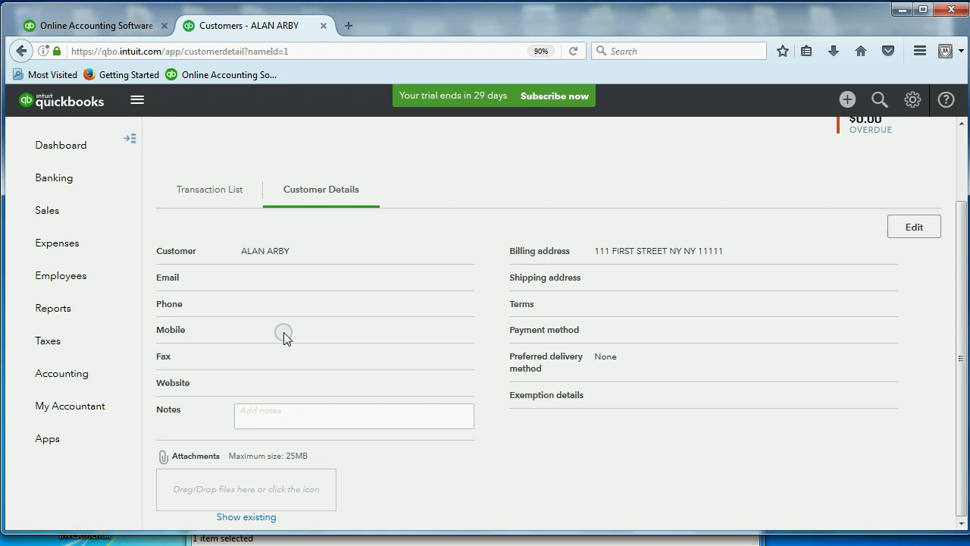
pyautogui.scroll(2, 516, 389)
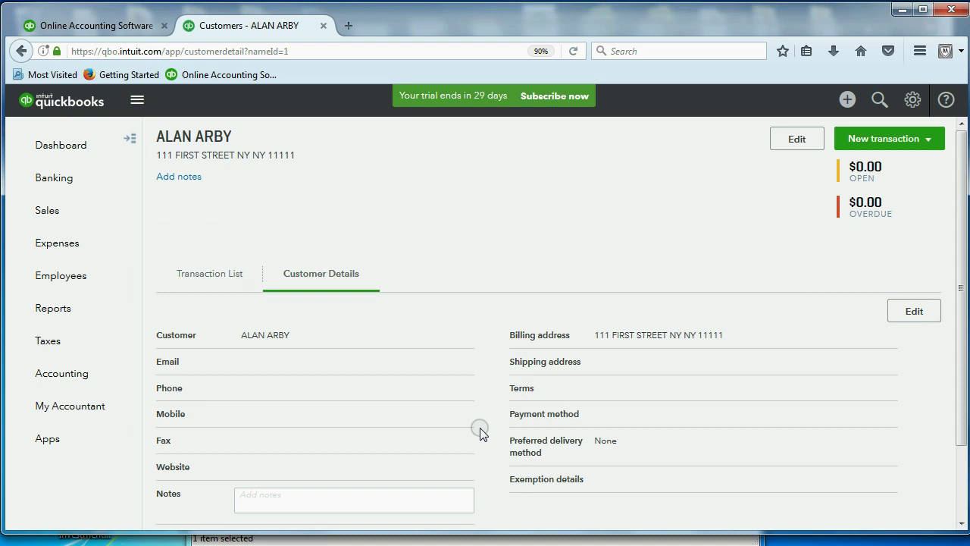
# Start a new customer record for the second customer on the Customer Data slide and enter the first and last name.
pyautogui.click(50, 216)
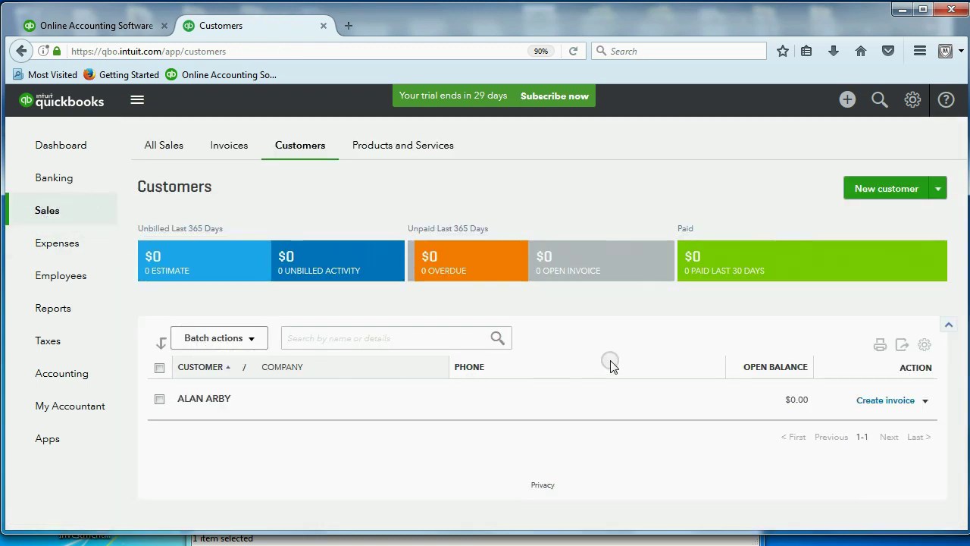
pyautogui.click(865, 195)
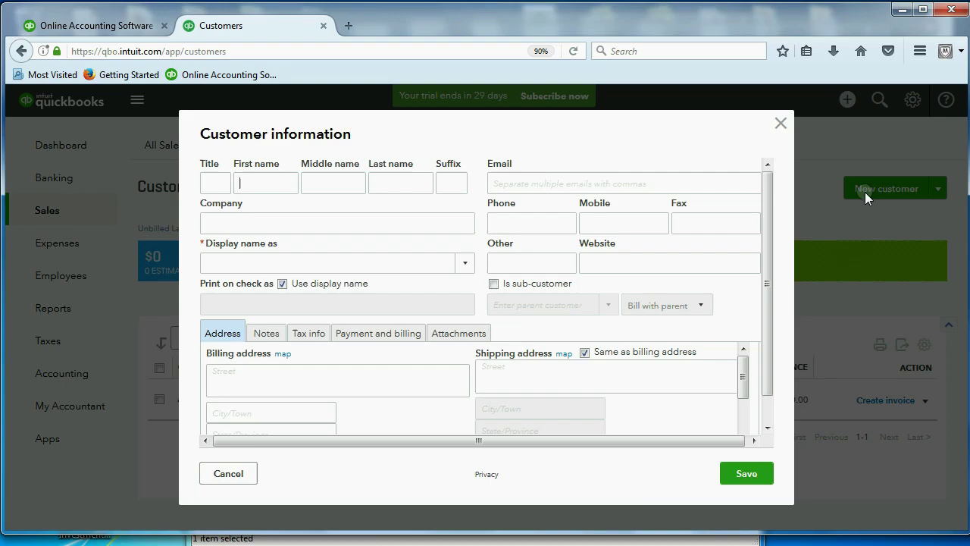
pyautogui.click(558, 530)
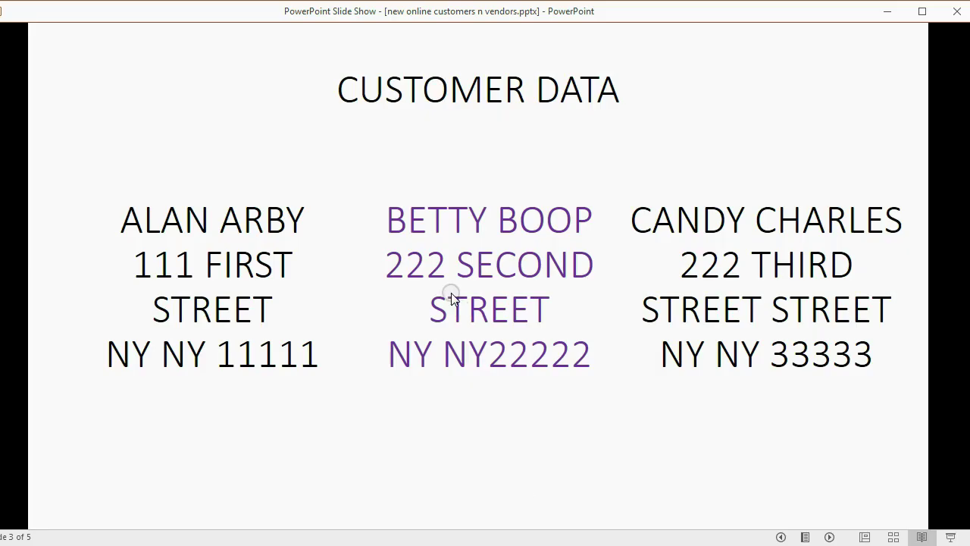
pyautogui.hotkey('alt', 'Tab')
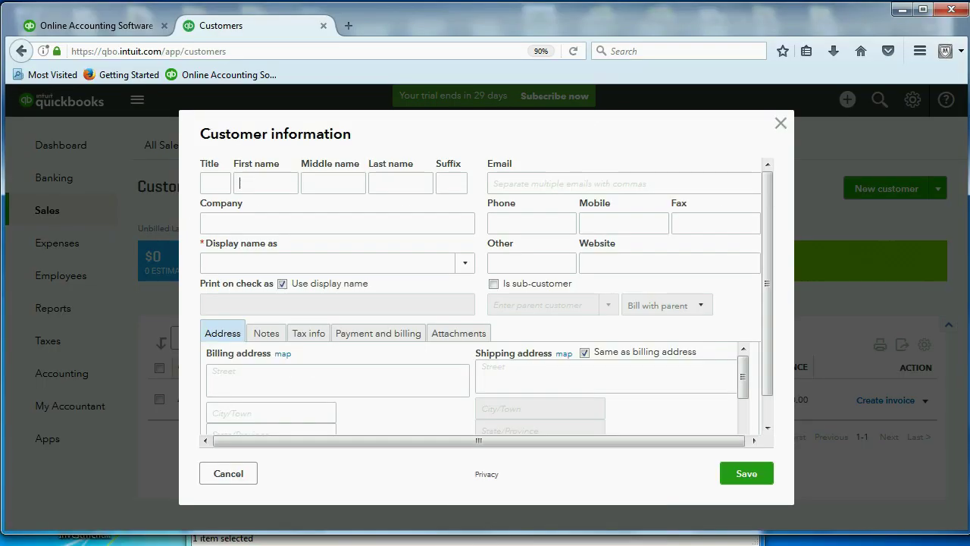
pyautogui.write('BETTY')
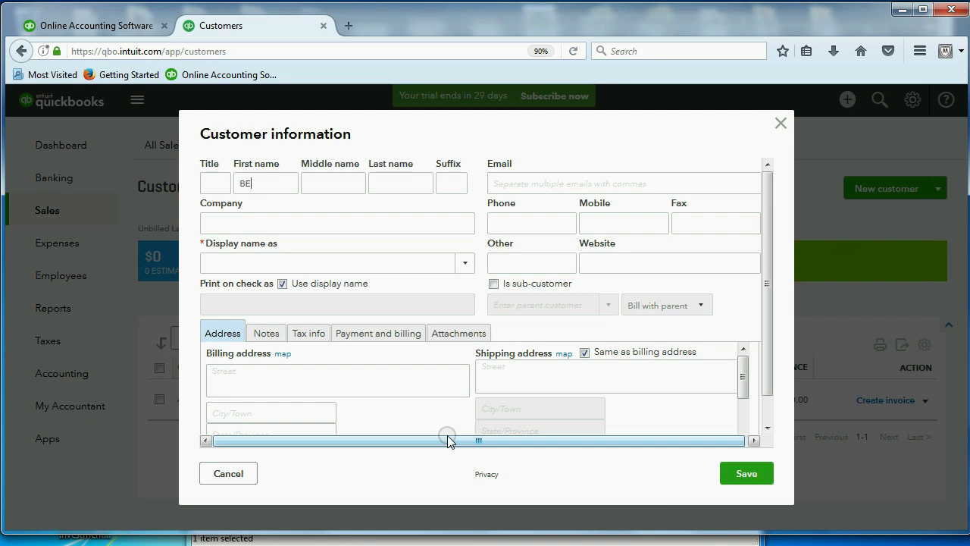
pyautogui.press('Tab')
pyautogui.press('Tab')
pyautogui.write('BOOP')
# Enter the second customer's full address in the billing street field, with the ZIP code on its own line, and save the record.
pyautogui.click(315, 385)
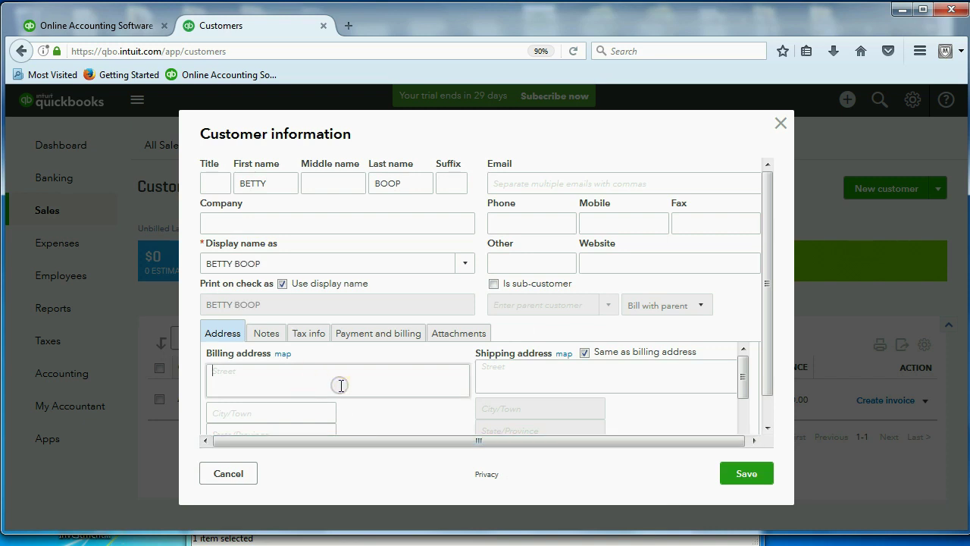
pyautogui.write('222 SECON')
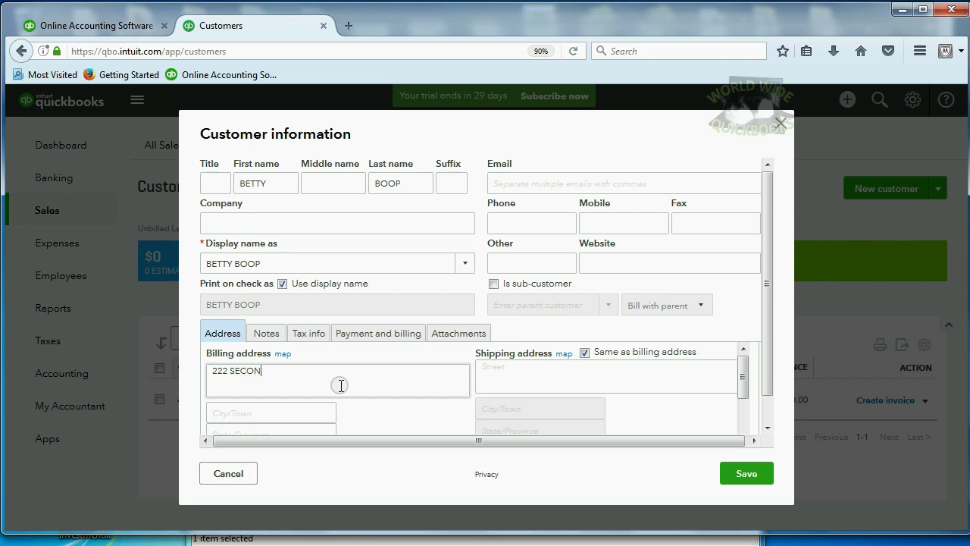
pyautogui.write(' DD STREET NY')
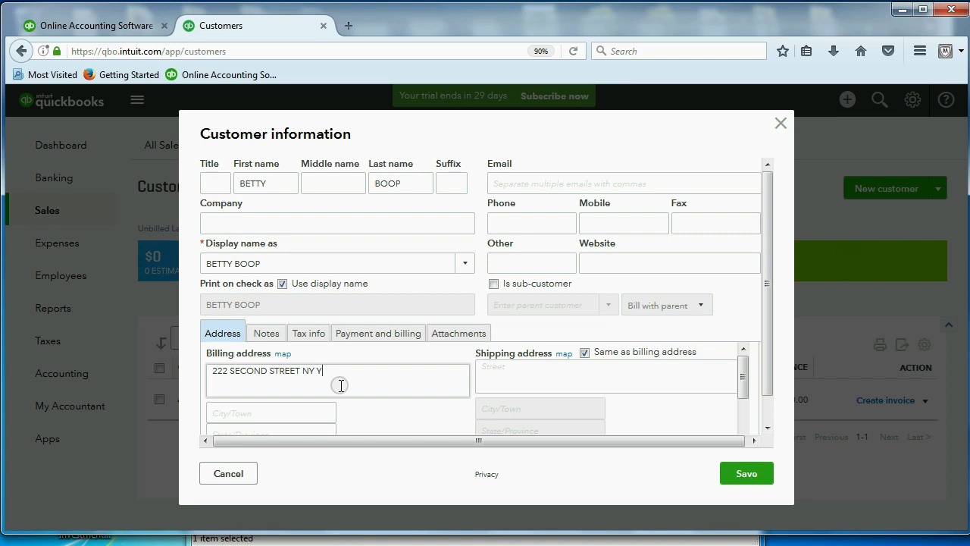
pyautogui.write(' Y')
pyautogui.press('Return')
pyautogui.write('22222')
pyautogui.click(404, 423)
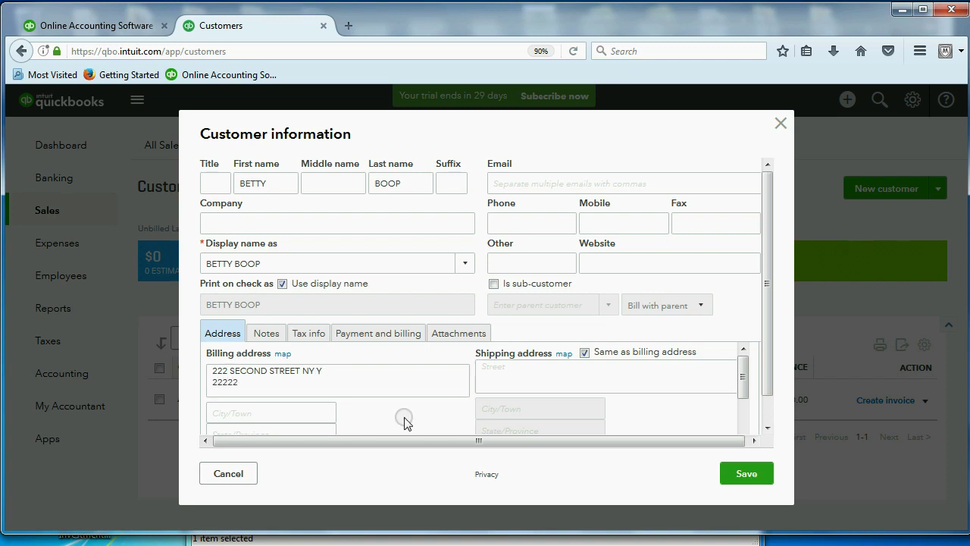
pyautogui.click(750, 477)
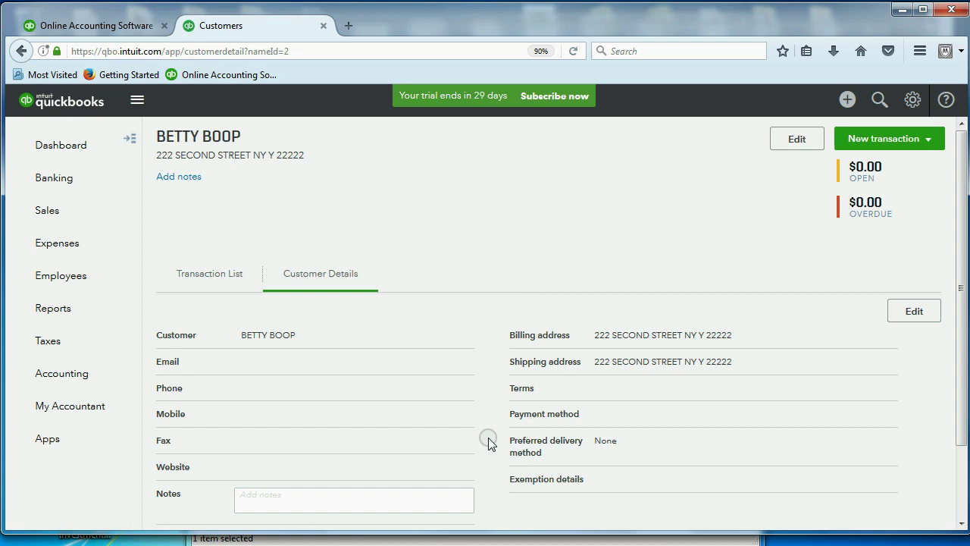
# Check the second customer's saved record in the edit form, close it without changes and return to the customer list.
pyautogui.click(909, 313)
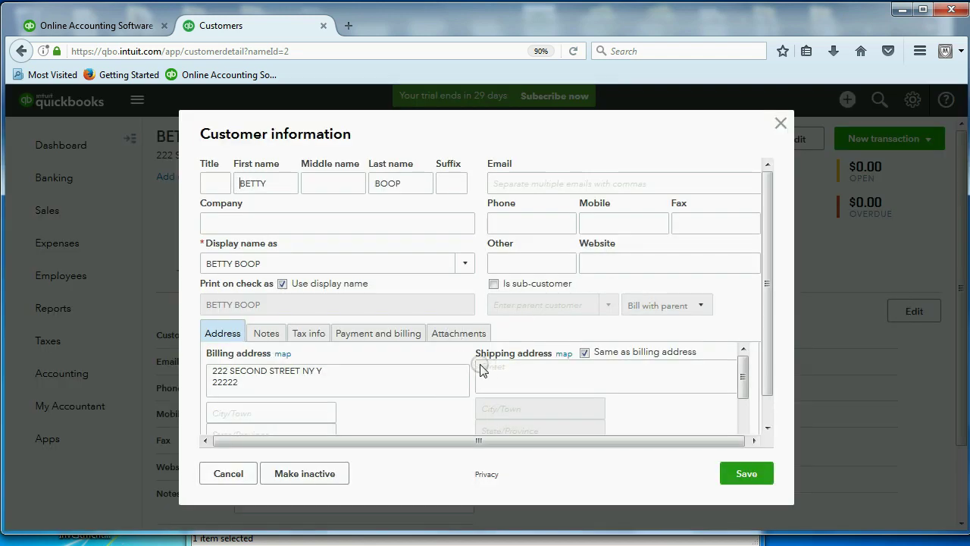
pyautogui.click(781, 123)
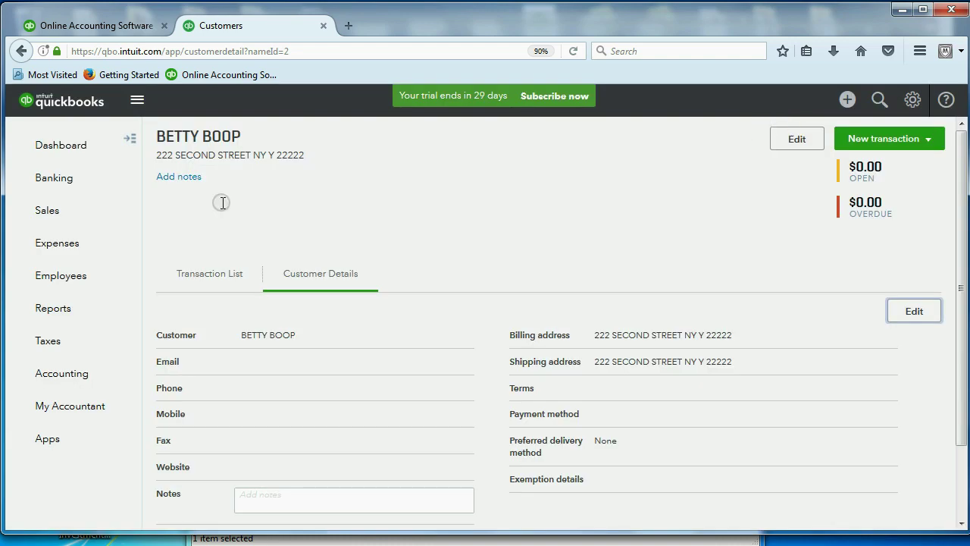
pyautogui.click(58, 215)
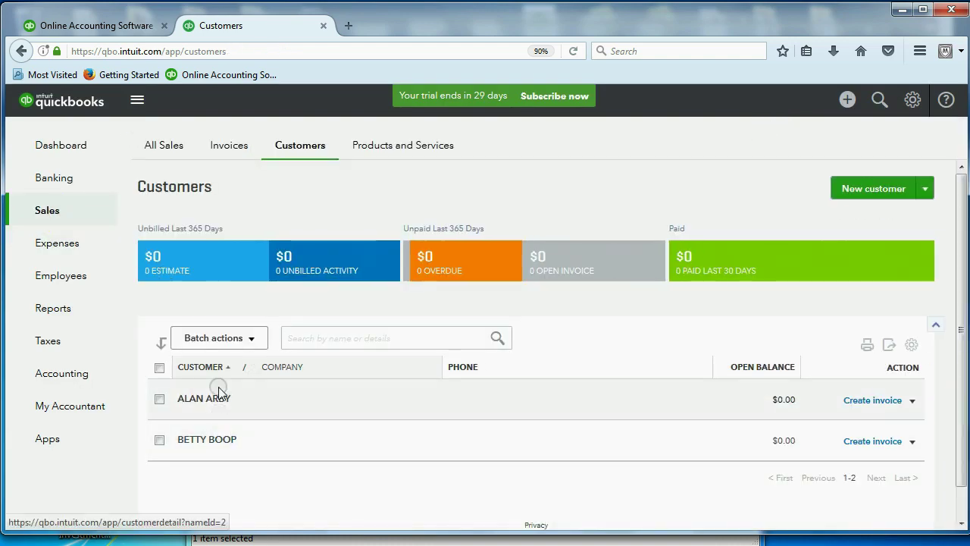
pyautogui.click(215, 430)
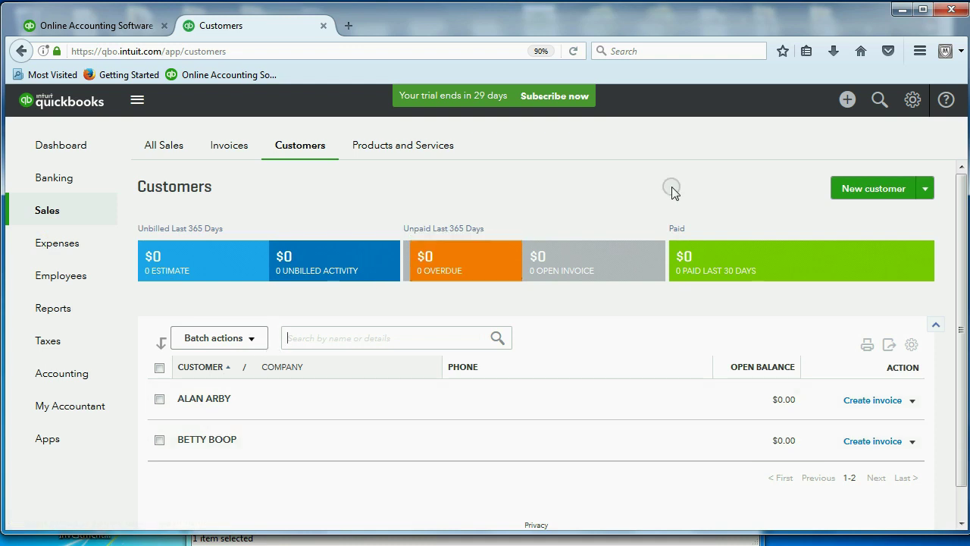
# Start a new customer record for the third customer on the Customer Data slide, entering first and last name in their separate fields.
pyautogui.click(865, 189)
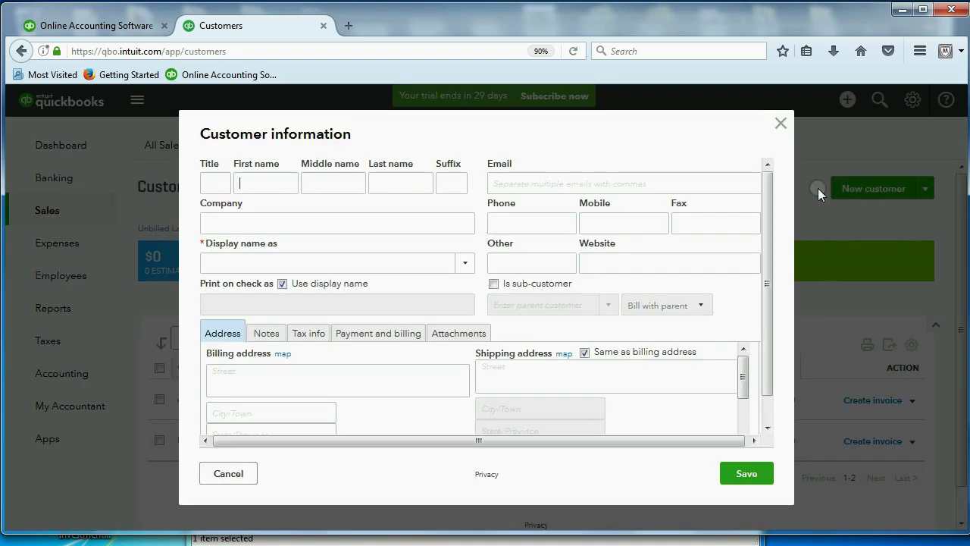
pyautogui.write('CANDY')
pyautogui.write(' CHARLES')
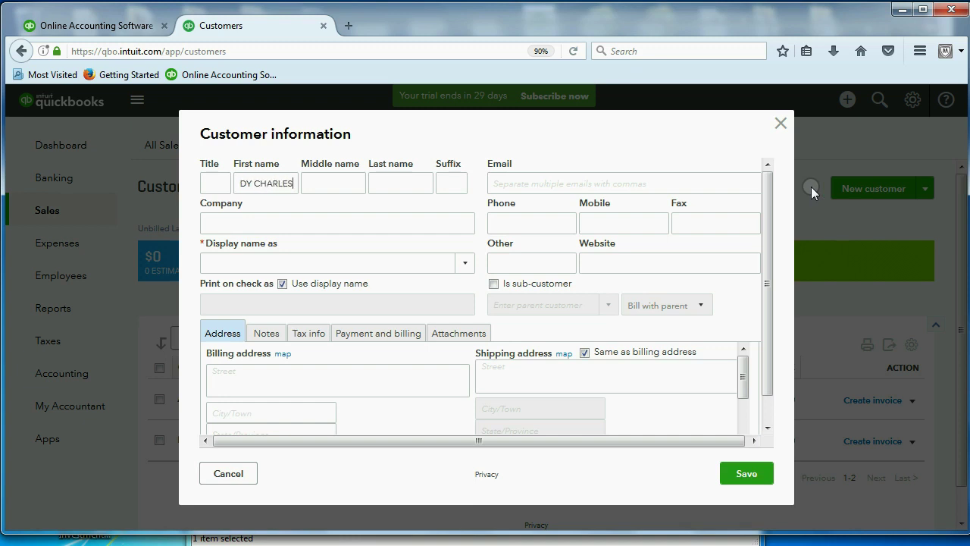
pyautogui.press('BackSpace')
pyautogui.press('BackSpace')
pyautogui.press('BackSpace')
pyautogui.press('BackSpace')
pyautogui.press('BackSpace')
pyautogui.press('BackSpace')
pyautogui.press('Tab')
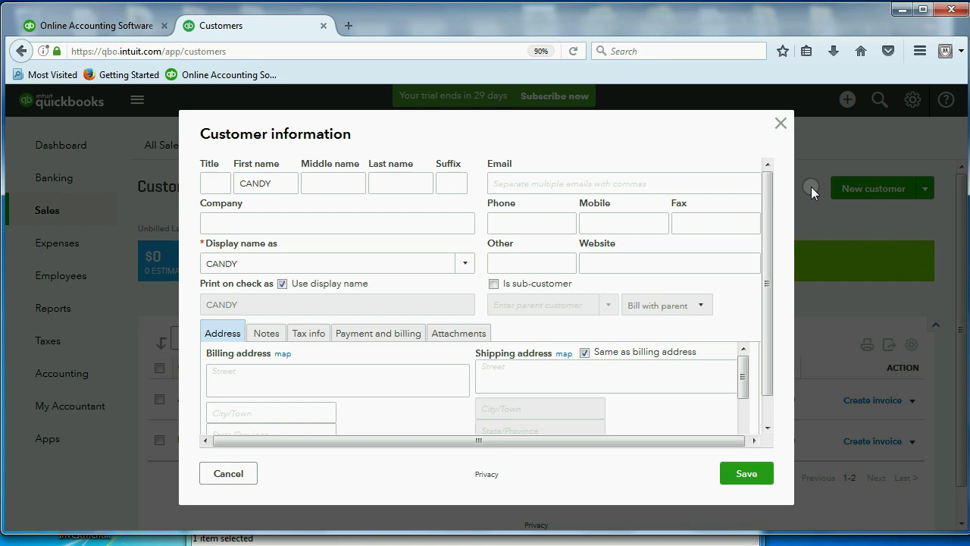
pyautogui.write('CHARLES')
pyautogui.press('Tab')
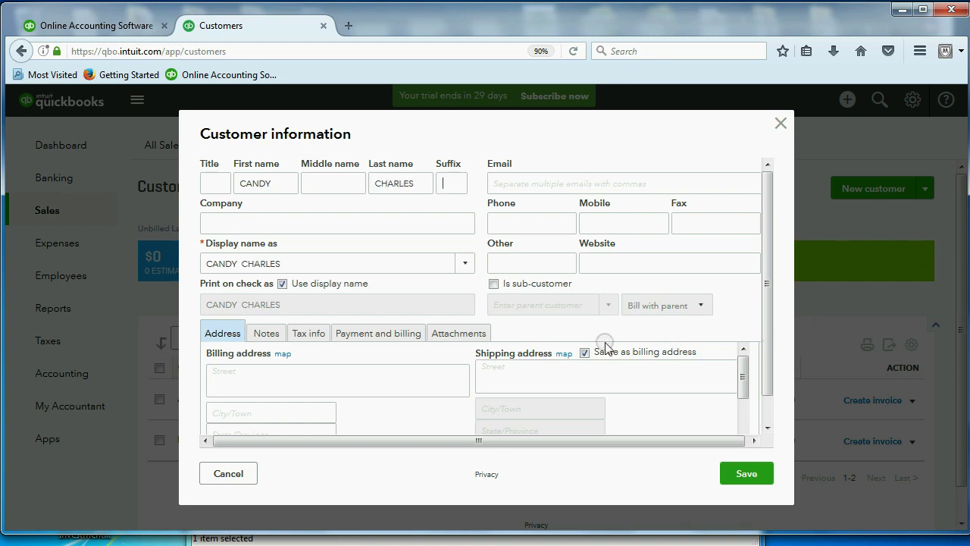
# Enter the third customer's street, city and state, and ZIP code on separate lines of the billing street field and save the record.
pyautogui.click(424, 379)
pyautogui.write('3')
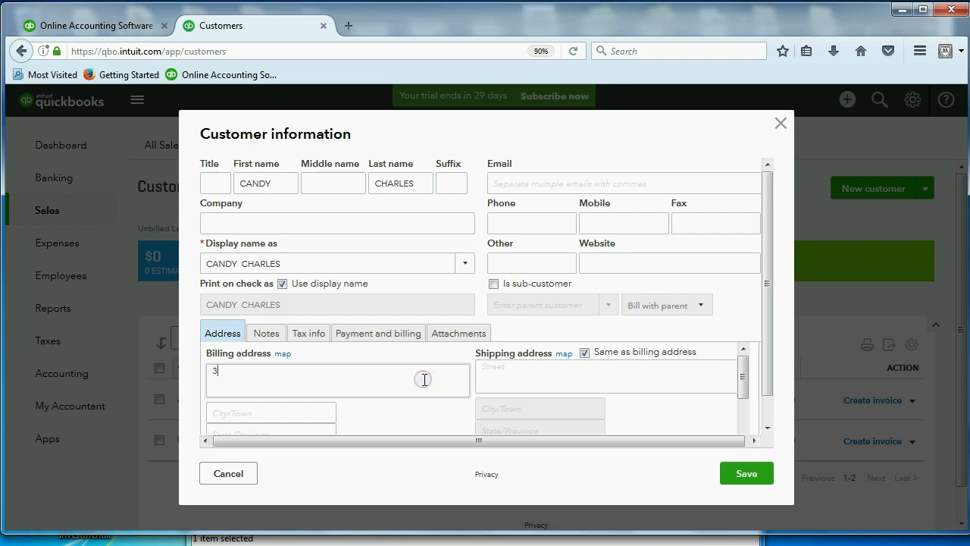
pyautogui.write('33 THIRD')
pyautogui.write(' STREET ')
pyautogui.write('NY NY')
pyautogui.press('Return')
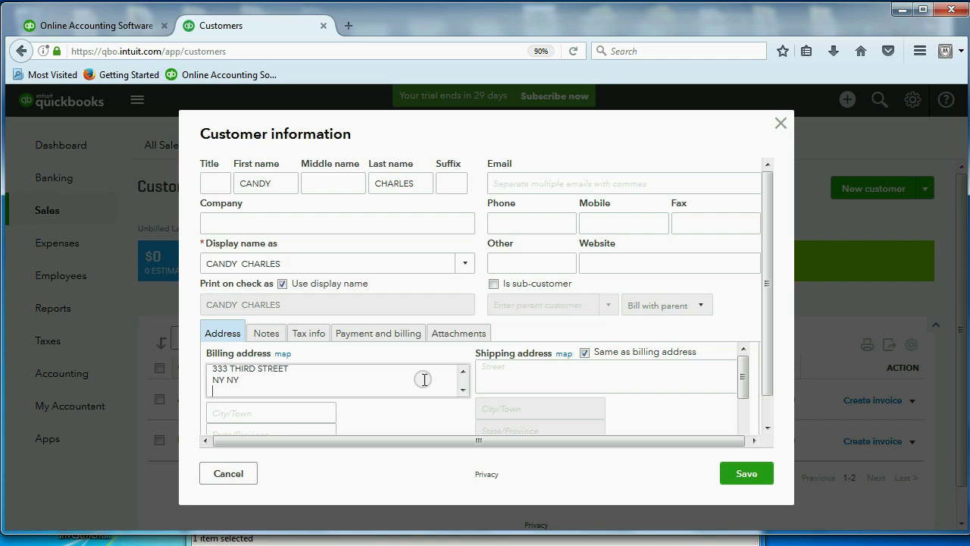
pyautogui.write('33333')
pyautogui.click(749, 476)
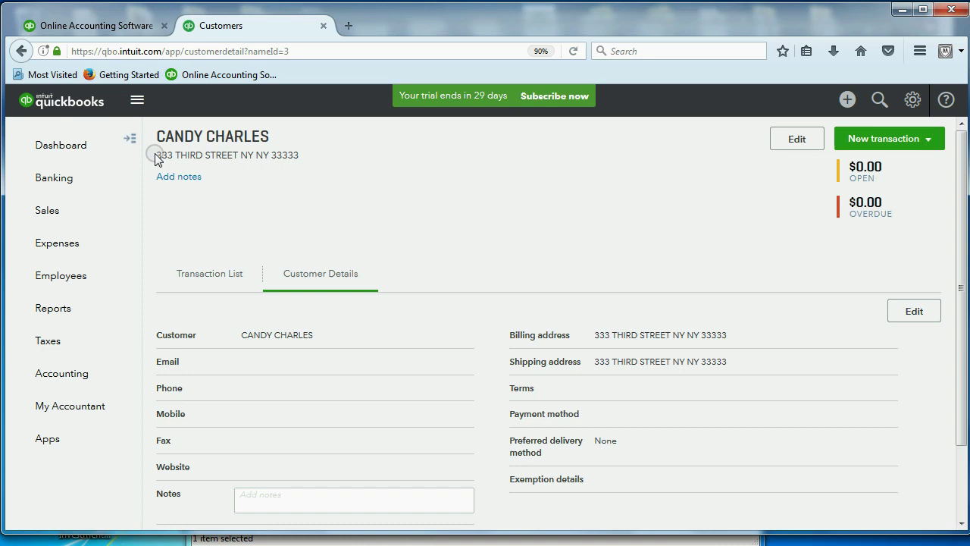
# Review the third customer's saved address and transaction list, and switch to PowerPoint to view the Vendor Data slide.
pyautogui.moveTo(161, 155); pyautogui.dragTo(294, 156)
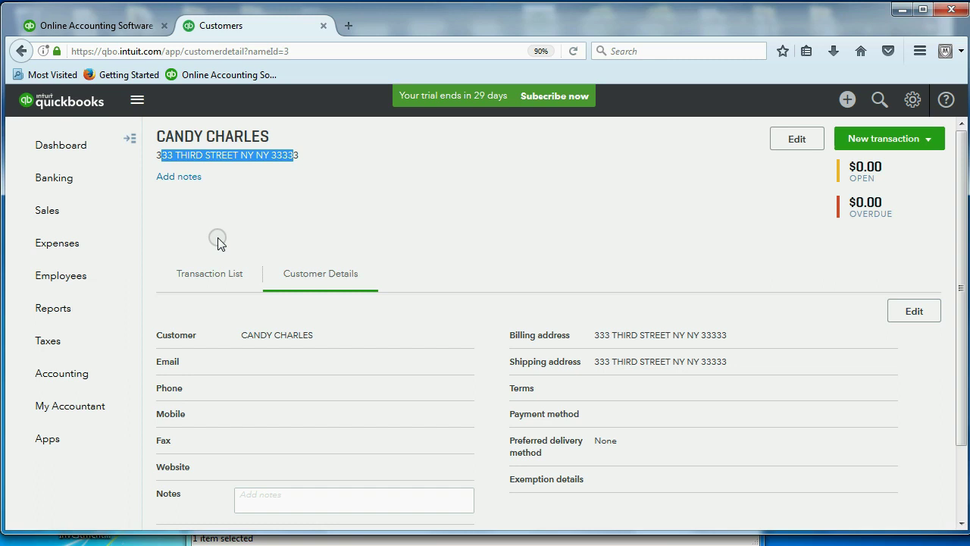
pyautogui.click(206, 273)
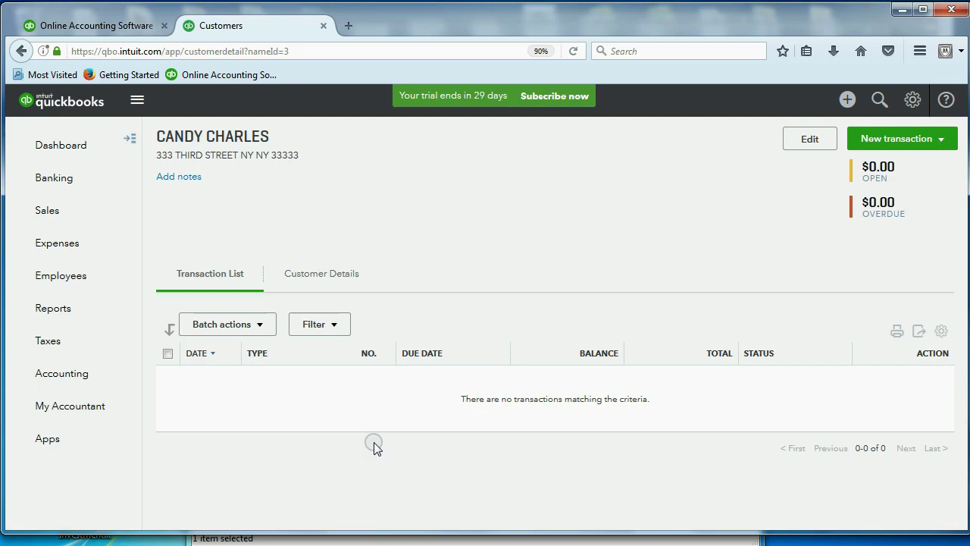
pyautogui.hotkey('alt', 'Tab')
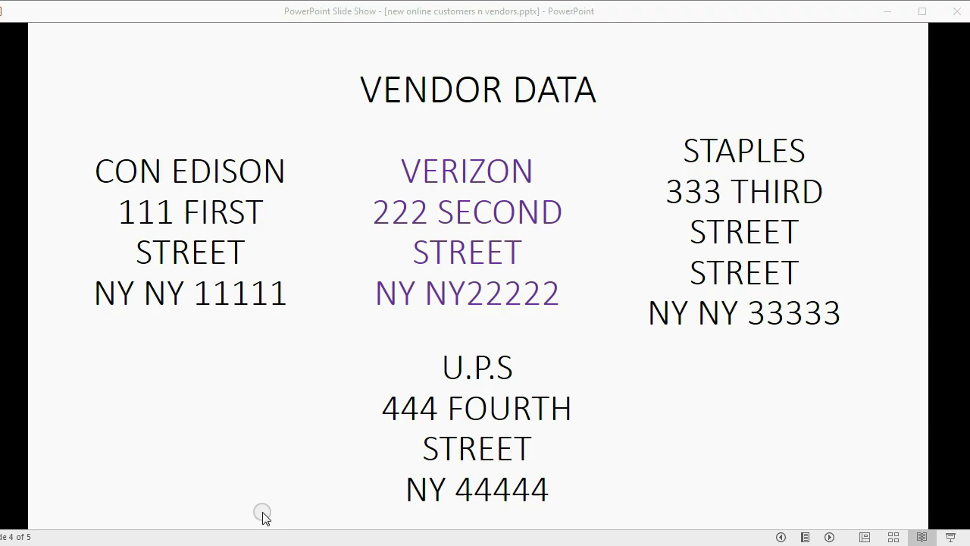
# Switch back to QuickBooks Online, check the customer list and open the Vendors page under Expenses.
pyautogui.click(208, 542)
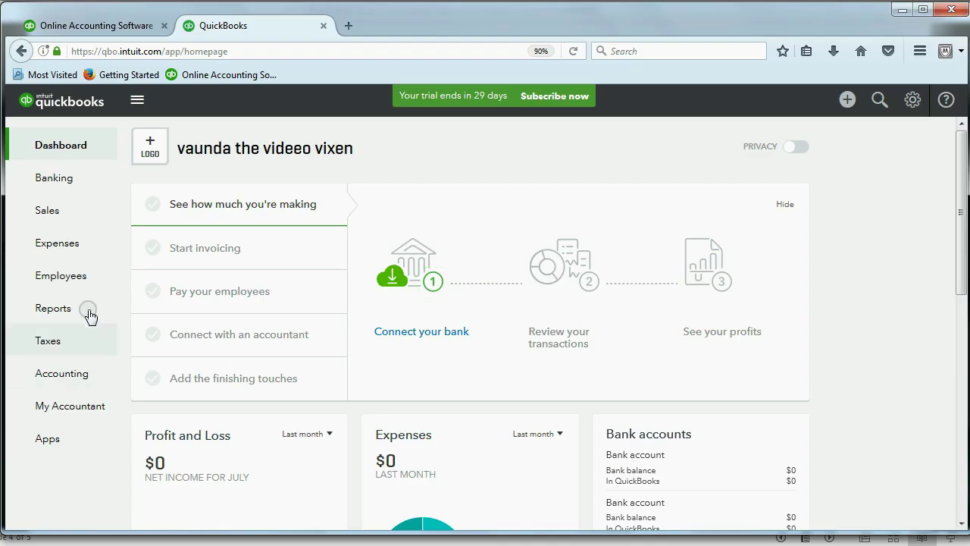
pyautogui.click(46, 212)
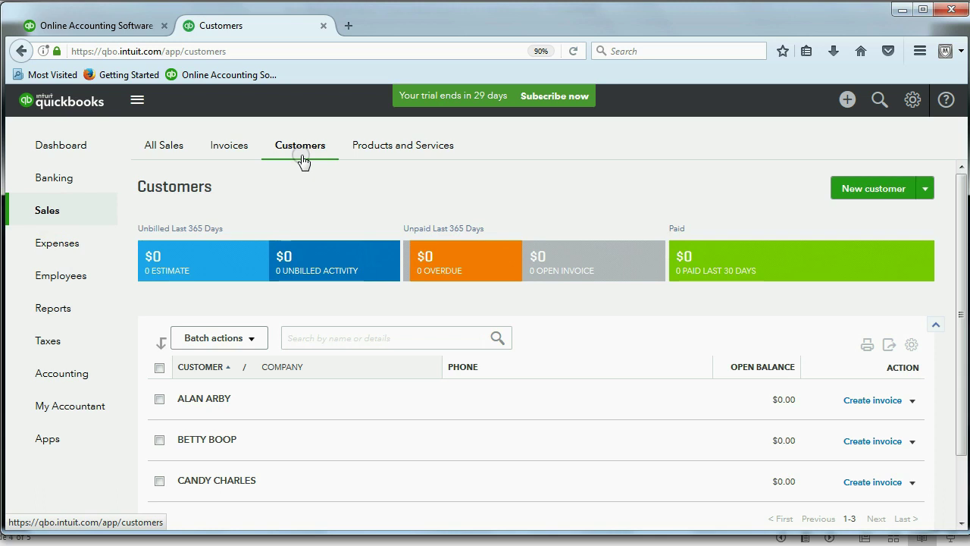
pyautogui.click(50, 247)
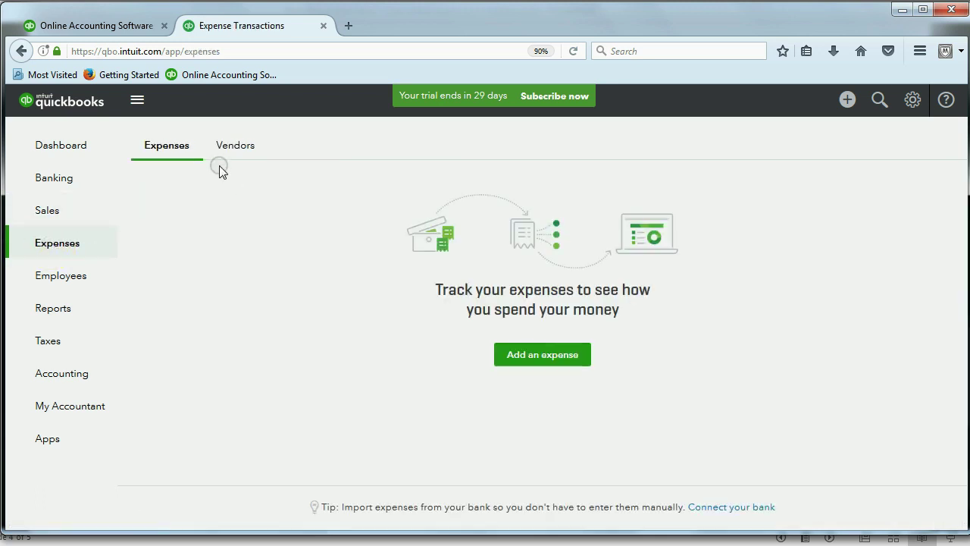
pyautogui.click(230, 146)
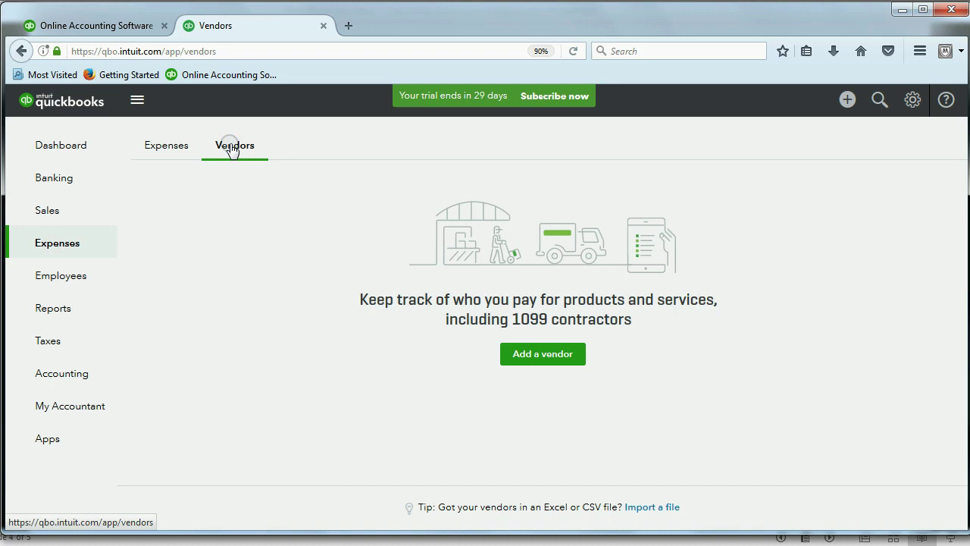
# Consult the Vendor Data slide and start a new vendor record, entering CON EDISON as the first name.
pyautogui.click(510, 363)
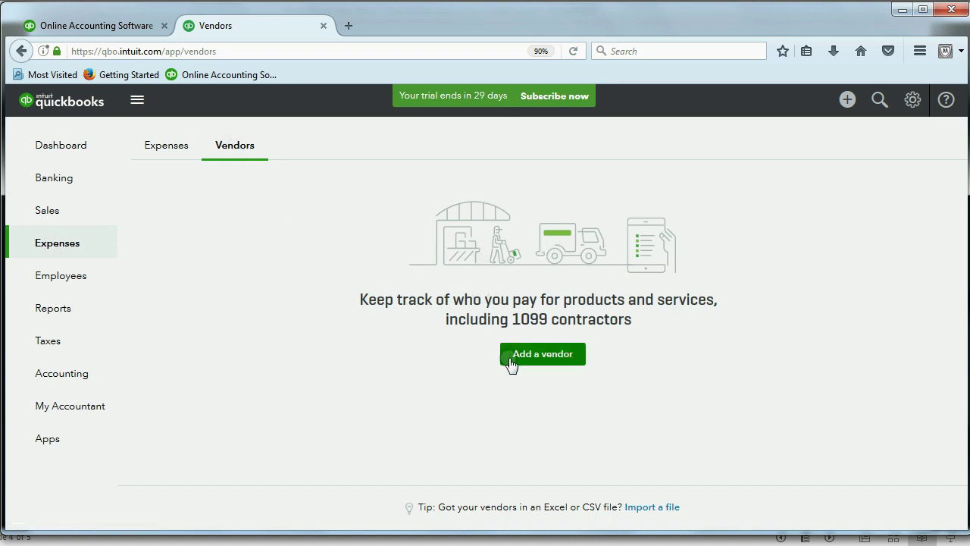
pyautogui.click(529, 355)
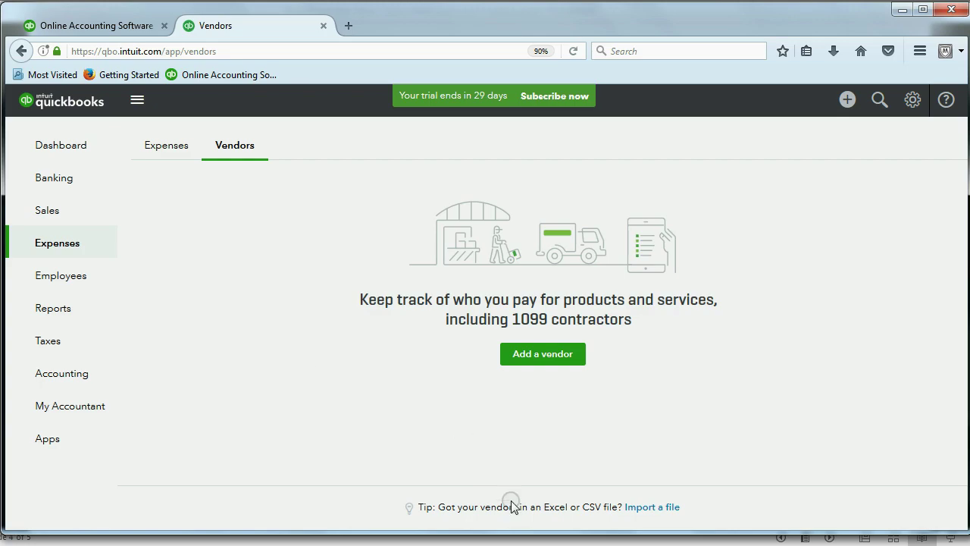
pyautogui.click(536, 541)
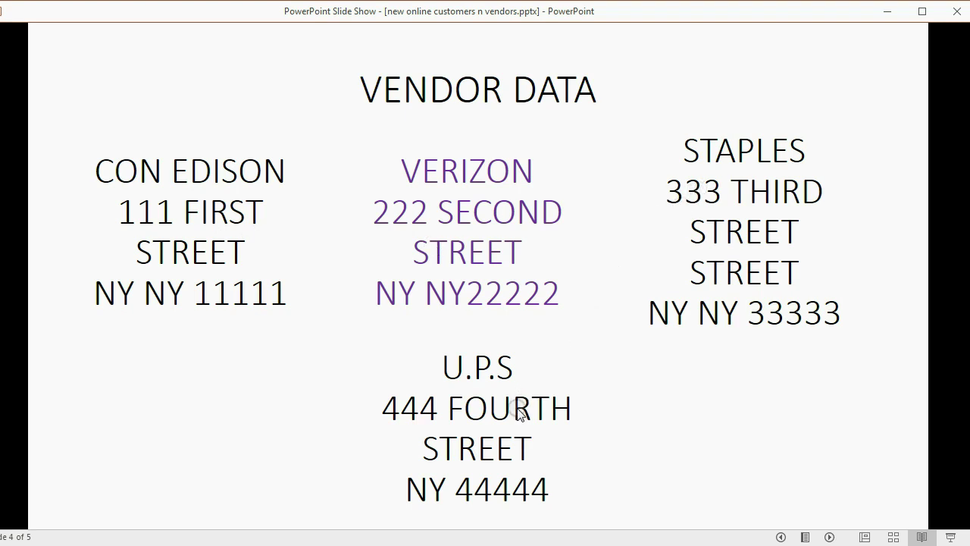
pyautogui.click(536, 543)
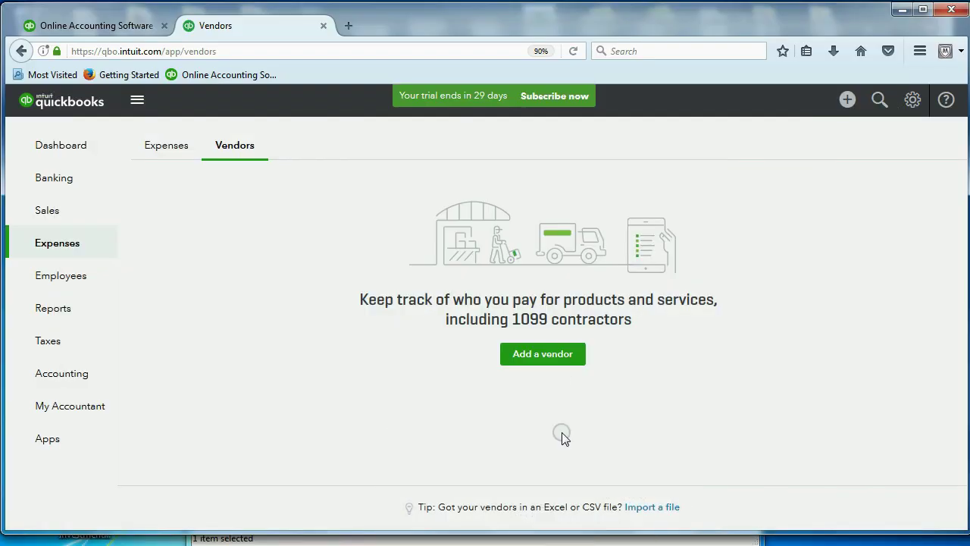
pyautogui.click(562, 361)
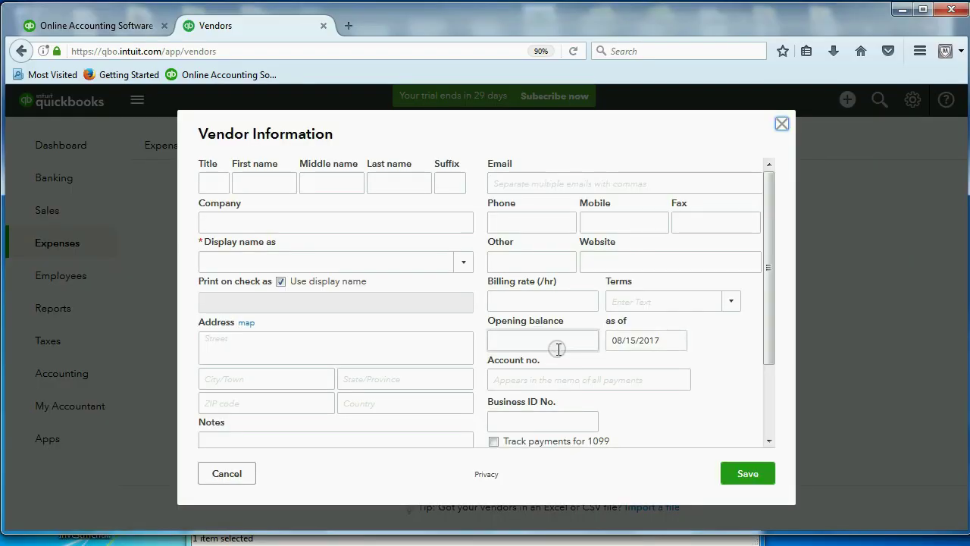
pyautogui.click(281, 186)
pyautogui.write('CO')
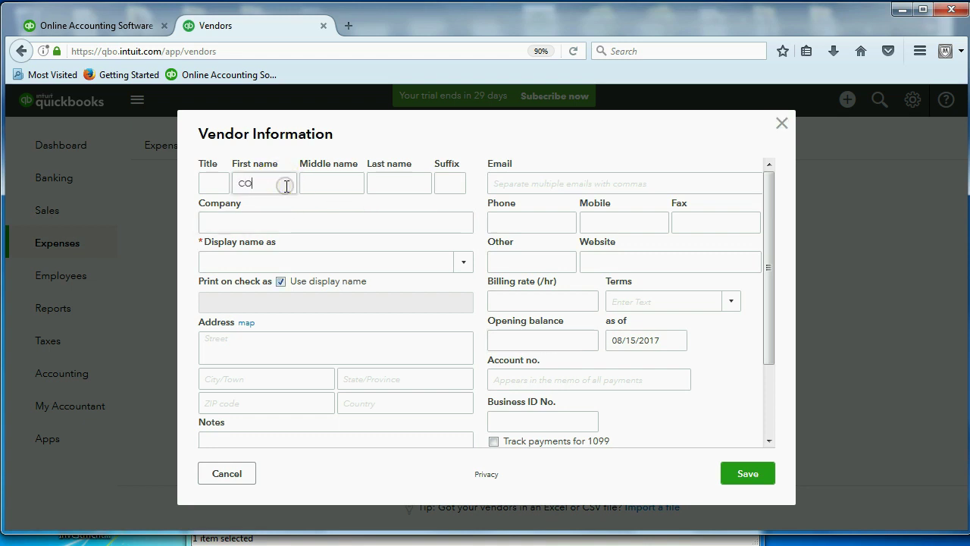
pyautogui.write('N EDISON')
pyautogui.press('Tab')
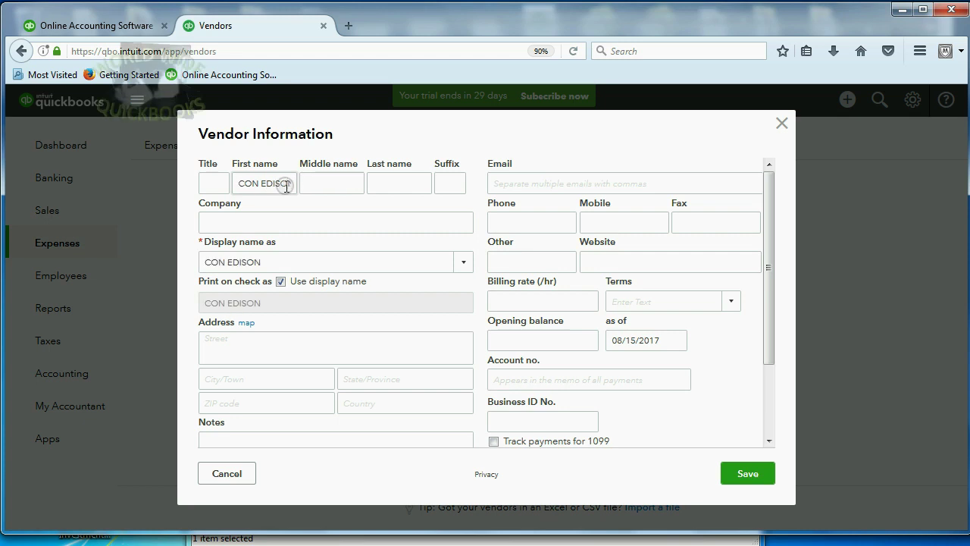
# Enter CON EDISON's street, city and state, and ZIP code on separate lines of the street field and save the vendor.
pyautogui.click(265, 351)
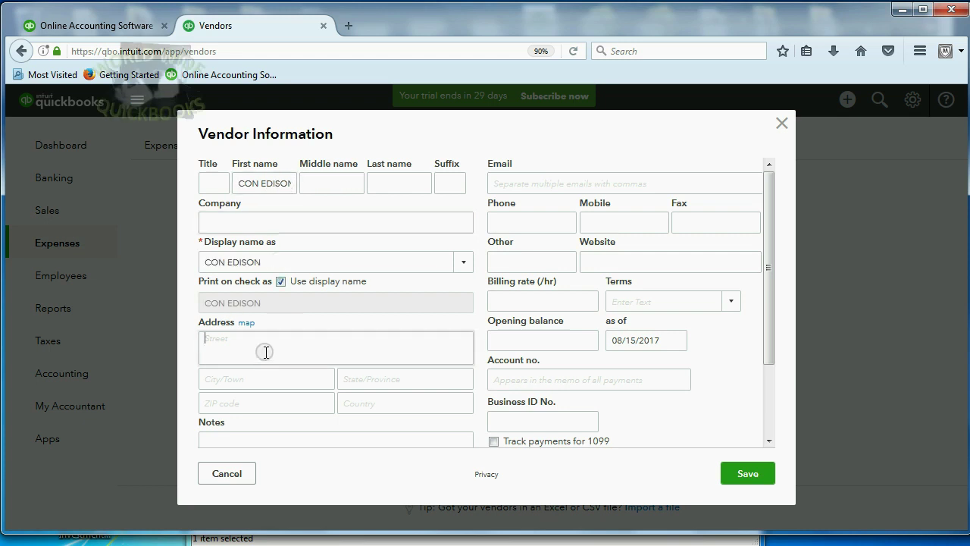
pyautogui.write('111 F')
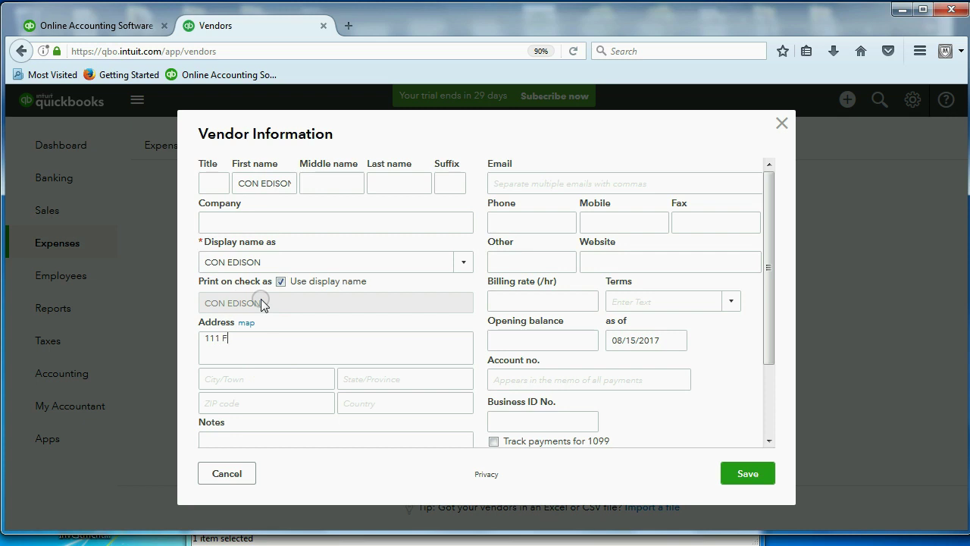
pyautogui.write('IRST STREET ')
pyautogui.write('NY NY')
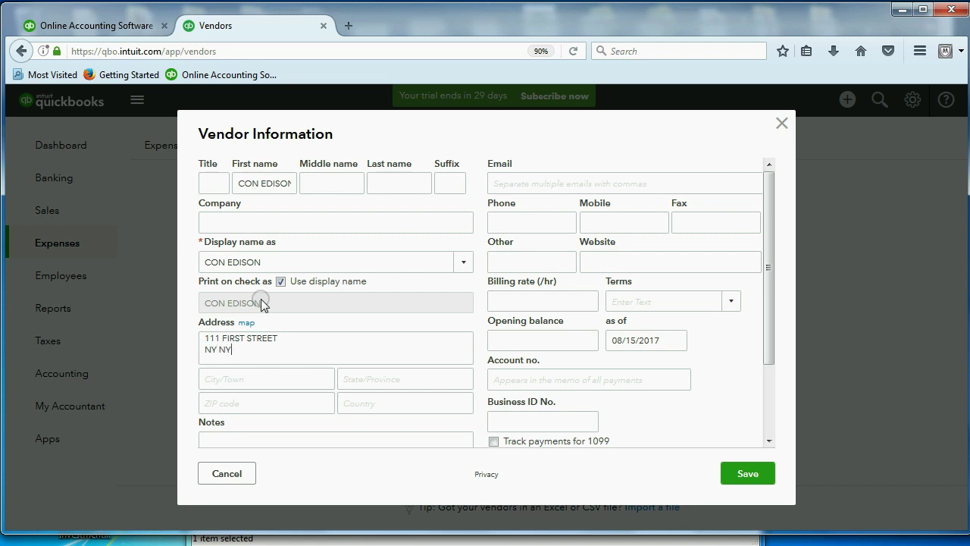
pyautogui.press('Return')
pyautogui.write('111')
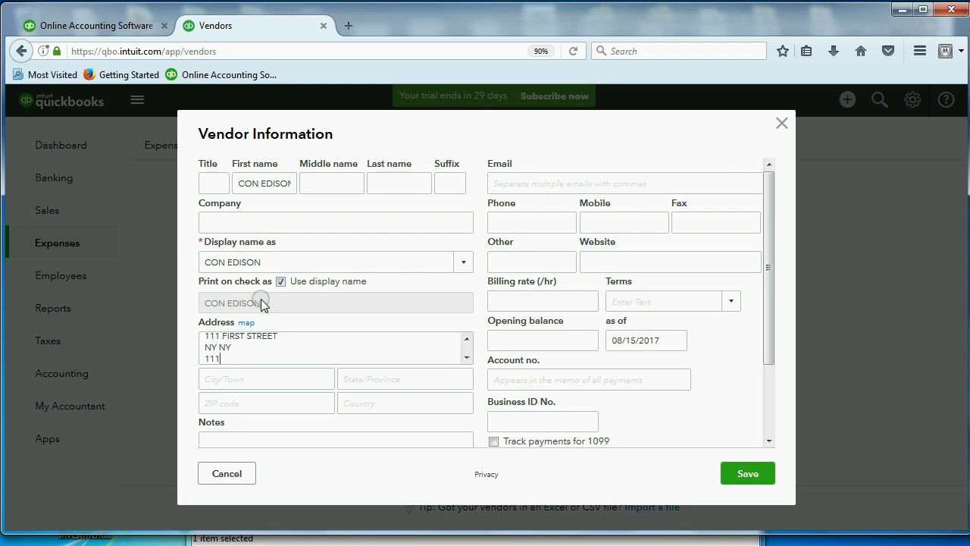
pyautogui.write('11')
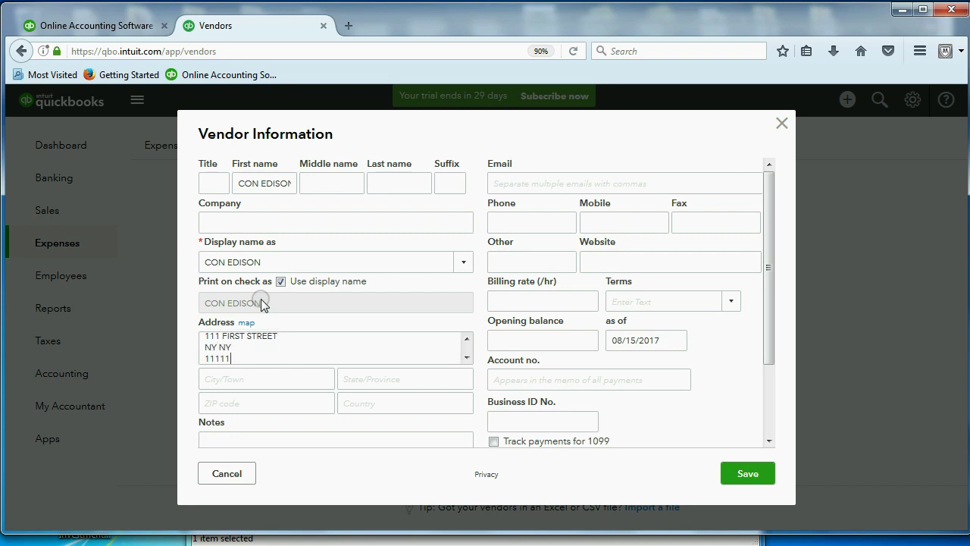
pyautogui.click(733, 477)
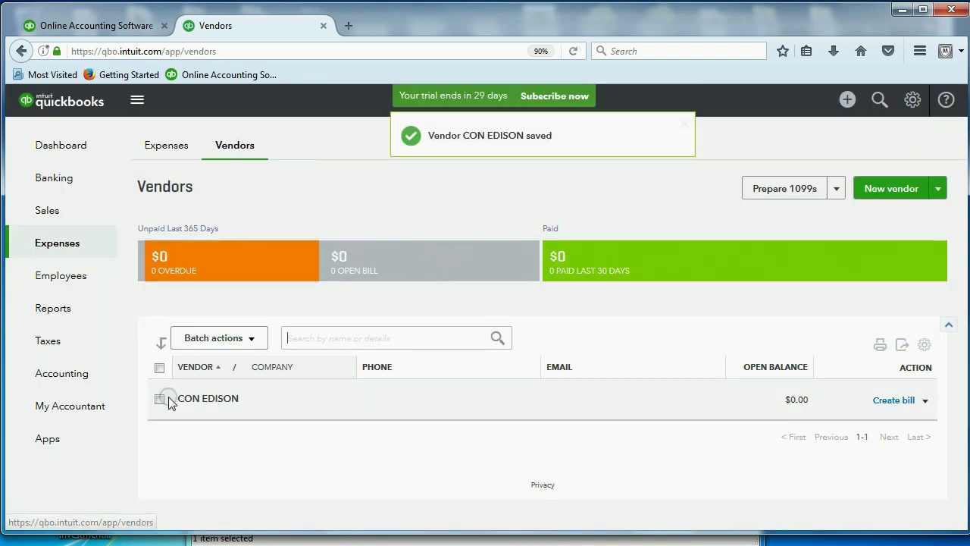
pyautogui.click(229, 399)
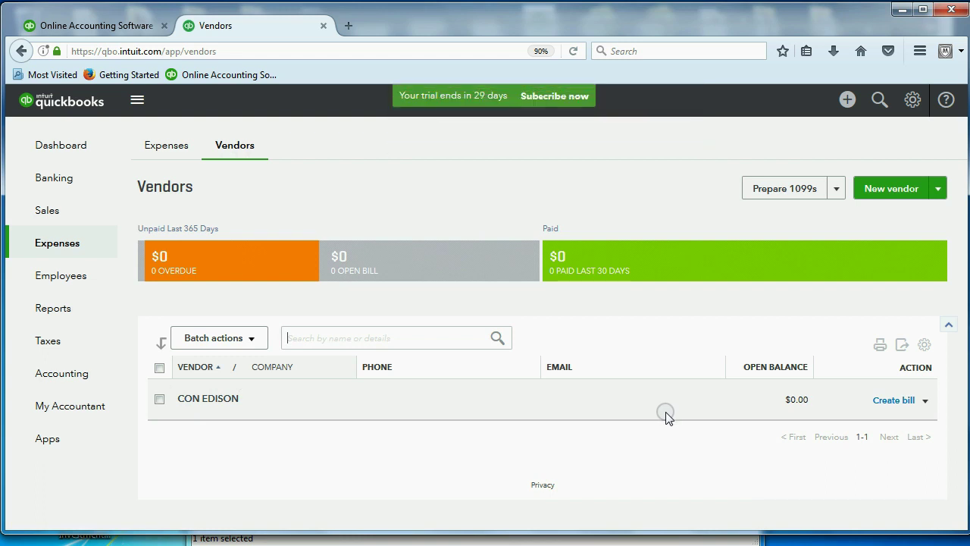
# Start another new vendor record with VERIZON as the first name.
pyautogui.click(880, 189)
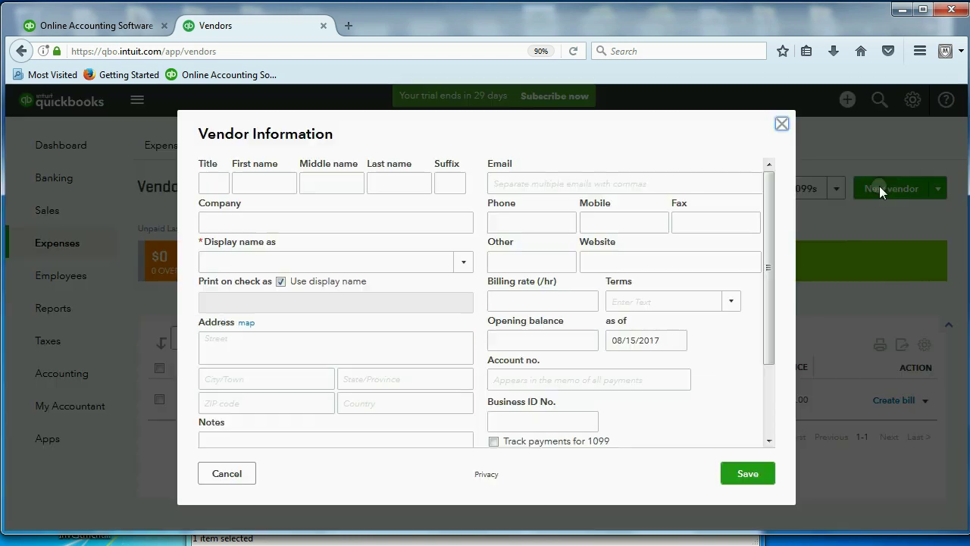
pyautogui.click(277, 176)
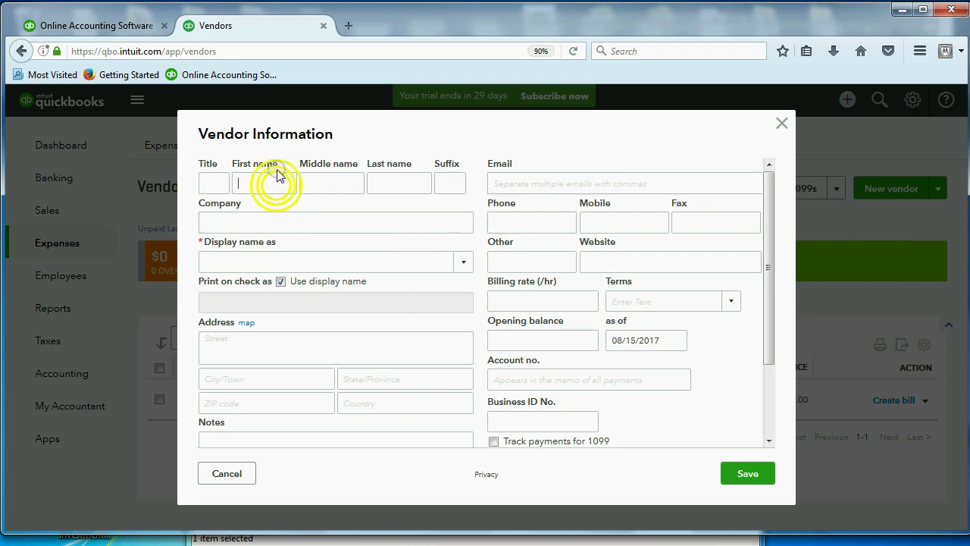
pyautogui.write('VERI')
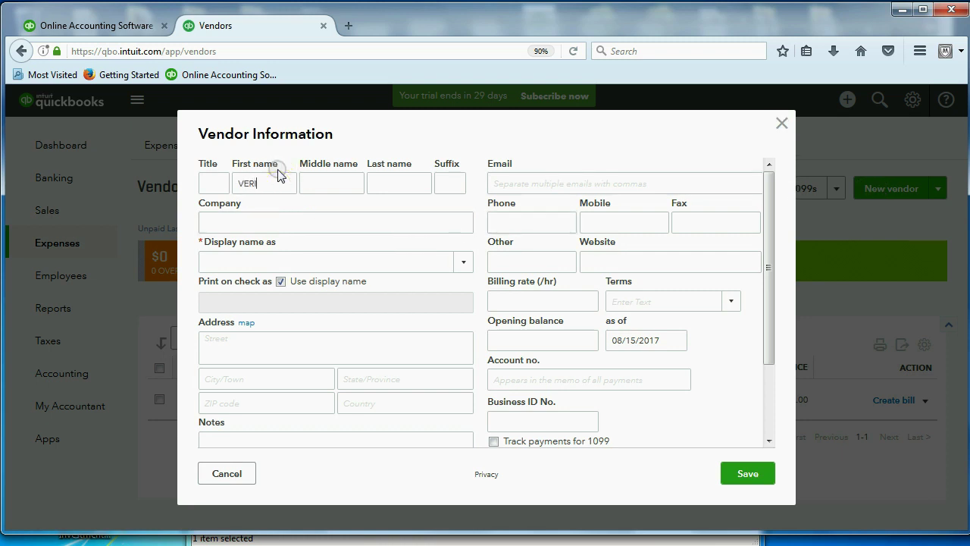
pyautogui.write('ZON')
pyautogui.press('Tab')
pyautogui.press('Tab')
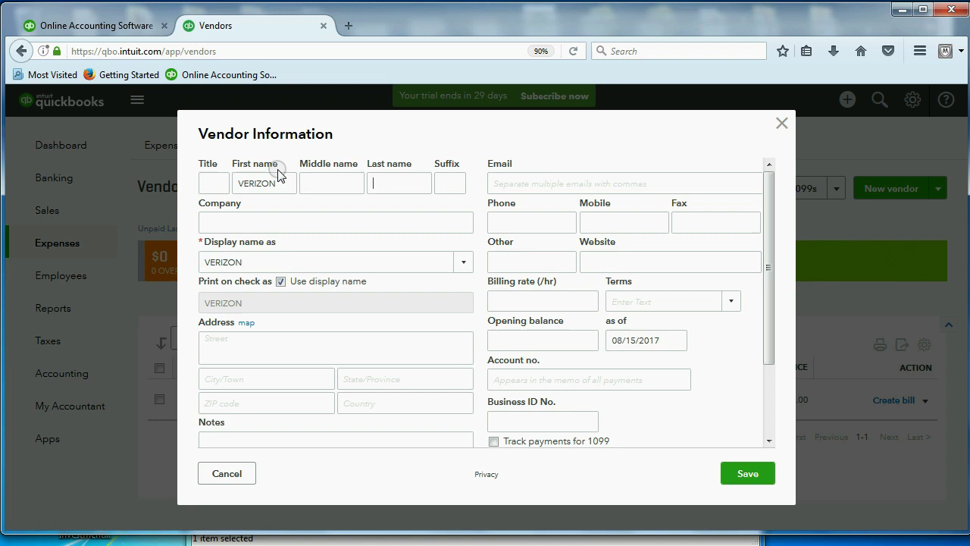
# Enter VERIZON's street, city and state, and ZIP code on separate lines of the street field and save the vendor.
pyautogui.press('Tab')
pyautogui.press('Tab')
pyautogui.press('Tab')
pyautogui.press('Tab')
pyautogui.press('Tab')
pyautogui.press('Tab')
pyautogui.write('222 SEC')
pyautogui.write('OND STREE')
pyautogui.write('T ')
pyautogui.write('NY NY')
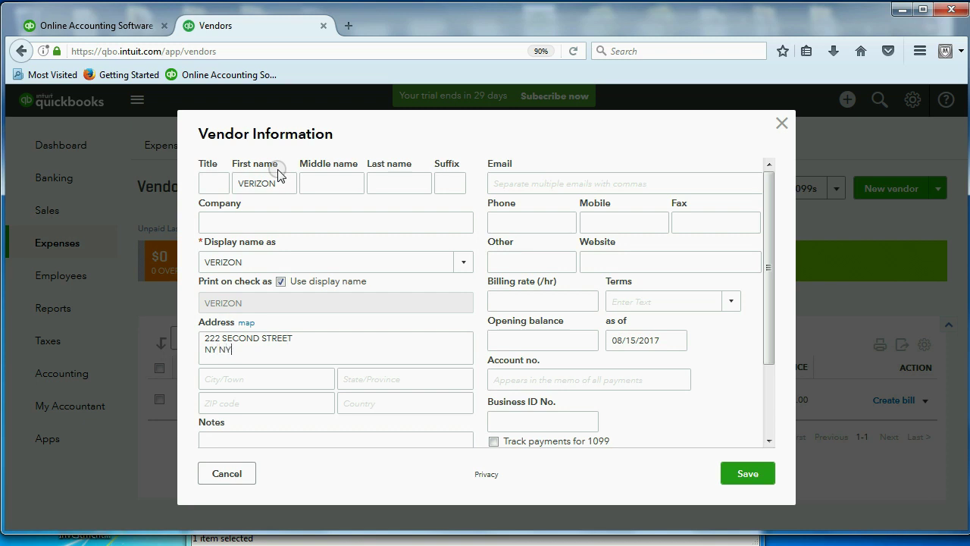
pyautogui.press('Return')
pyautogui.write('2222')
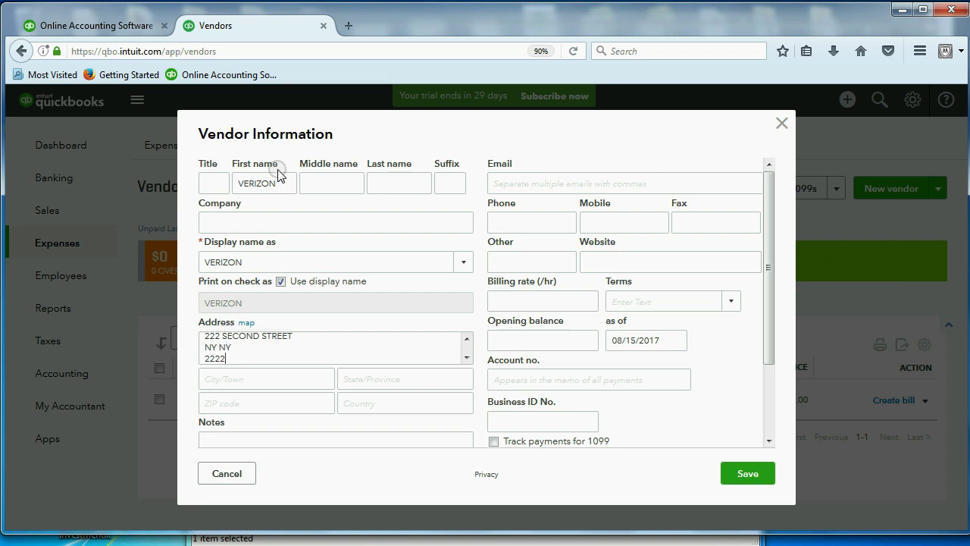
pyautogui.write('2')
pyautogui.click(745, 474)
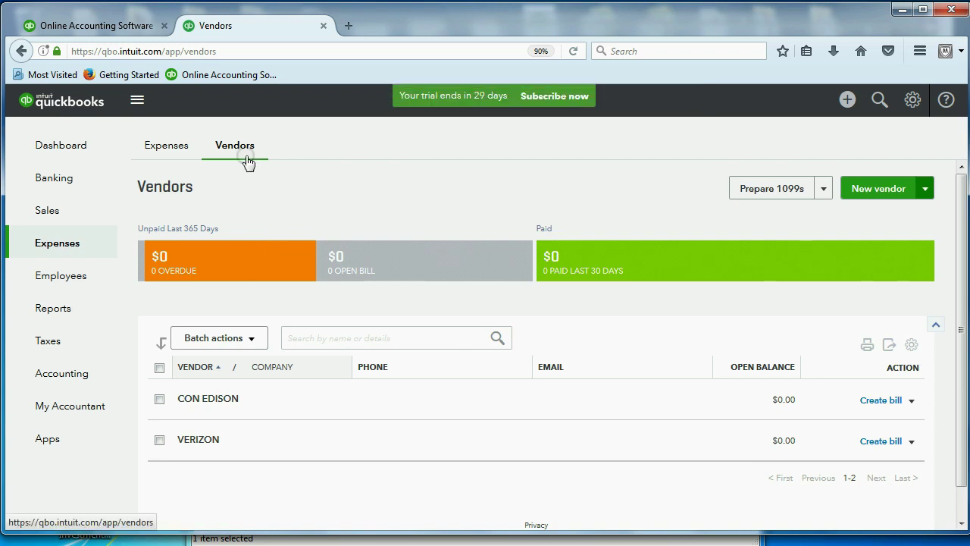
# Open the CON EDISON record and review its editable vendor information, vendor details and transaction list without changing anything.
pyautogui.click(216, 401)
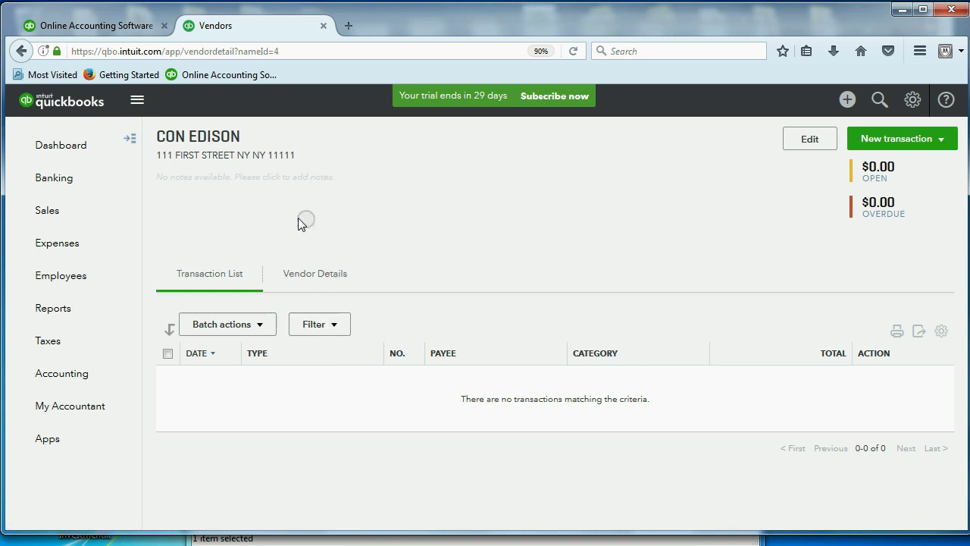
pyautogui.click(805, 149)
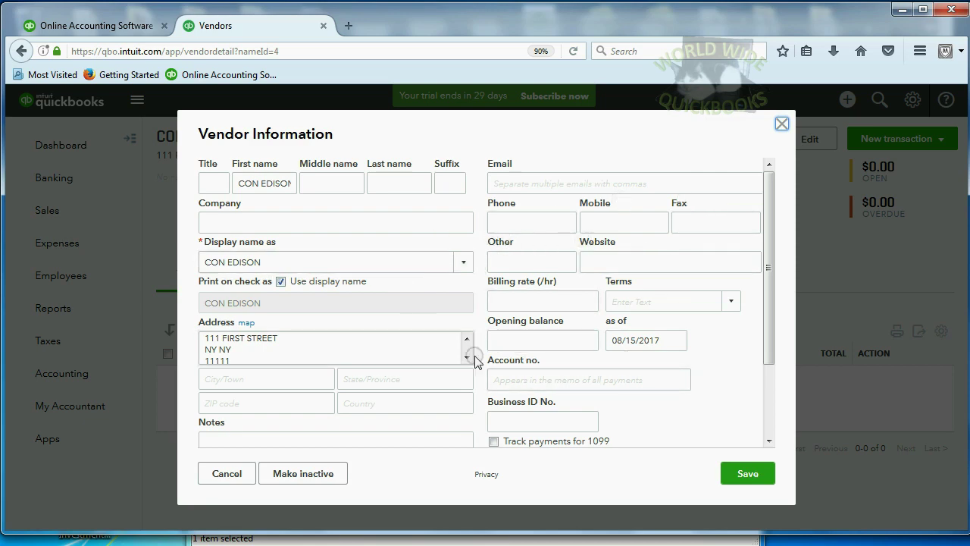
pyautogui.click(782, 123)
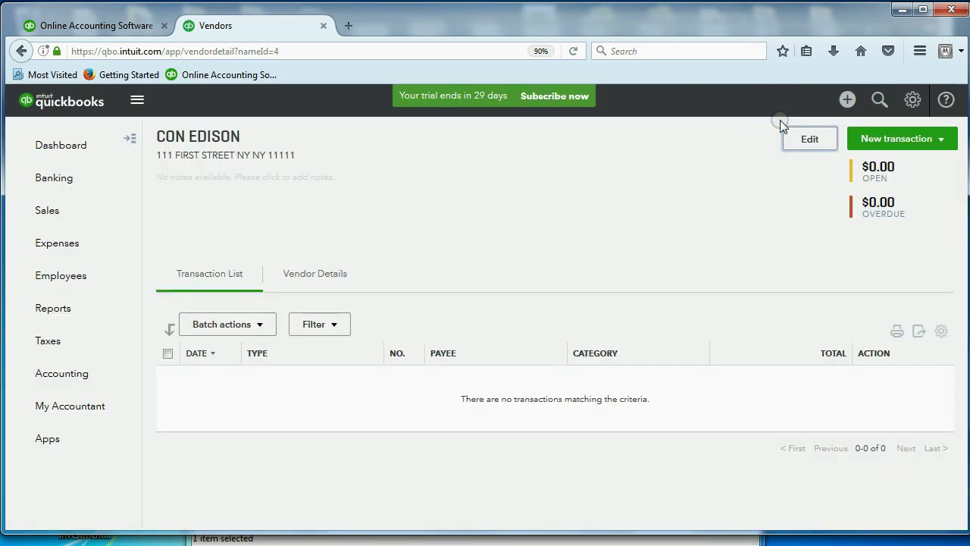
pyautogui.click(331, 279)
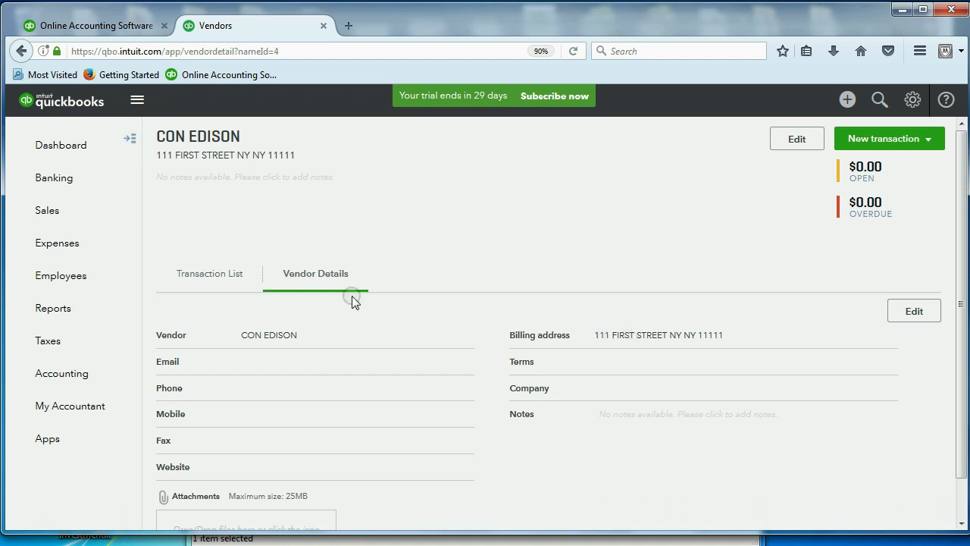
pyautogui.click(210, 275)
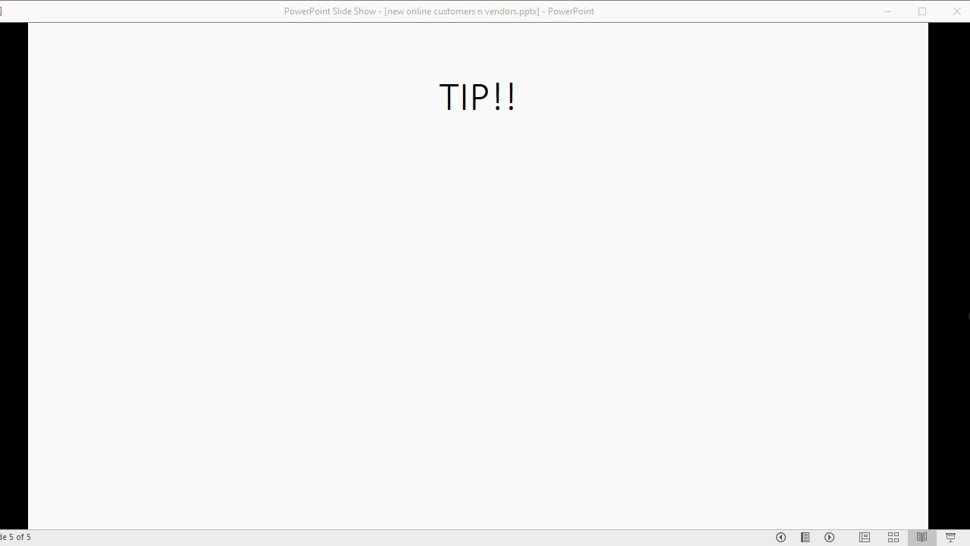
# Reveal the tip on the PowerPoint TIP!! slide, and go back in QuickBooks Online from the CON EDISON record through the previously visited pages.
pyautogui.click(829, 536)
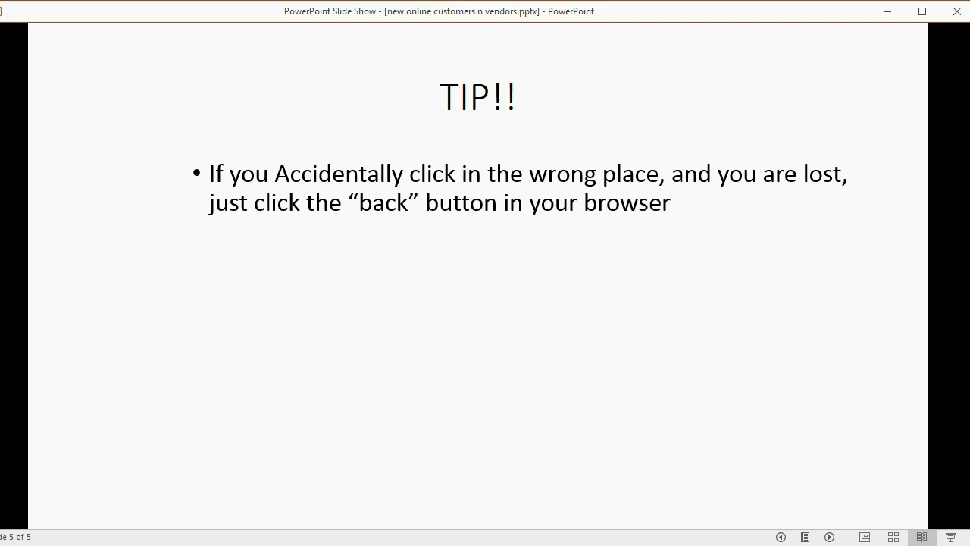
pyautogui.hotkey('alt', 'Tab')
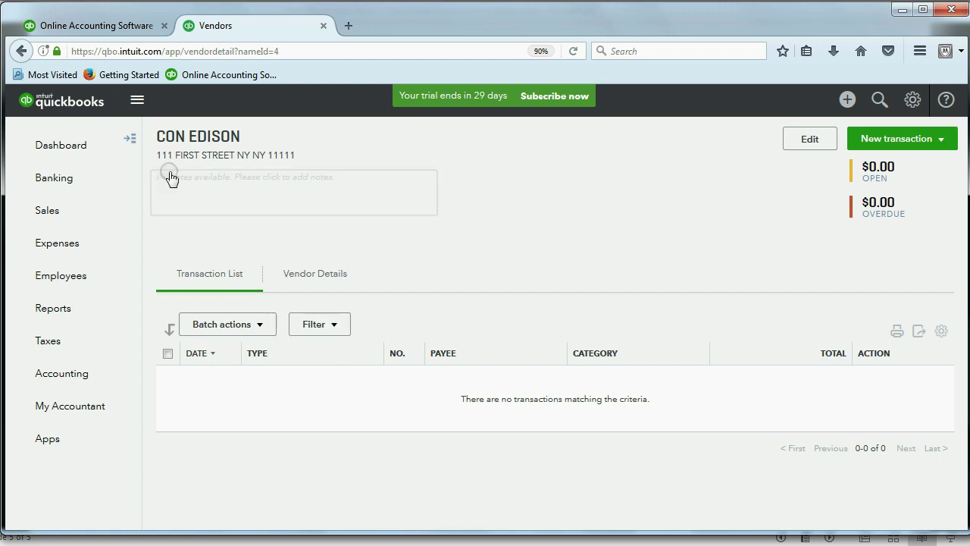
pyautogui.click(22, 54)
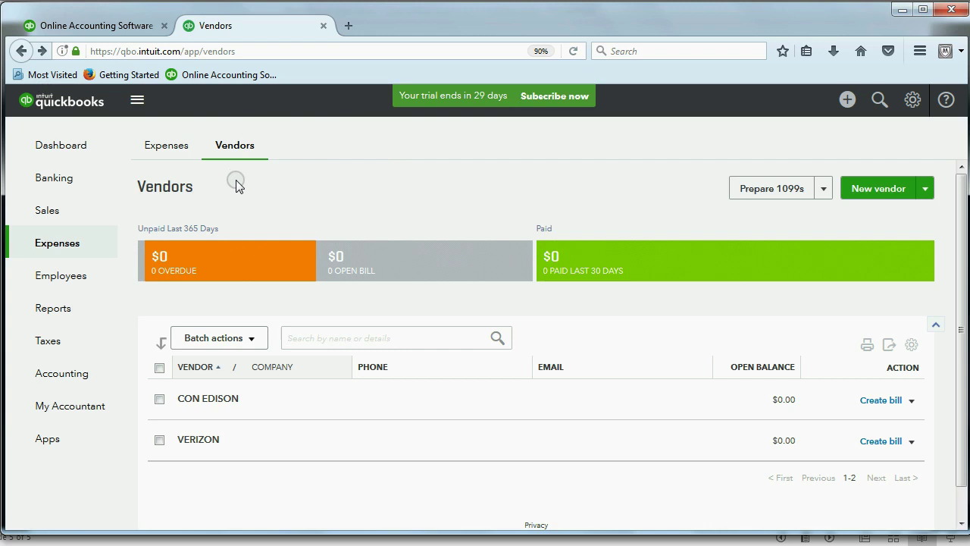
pyautogui.click(20, 53)
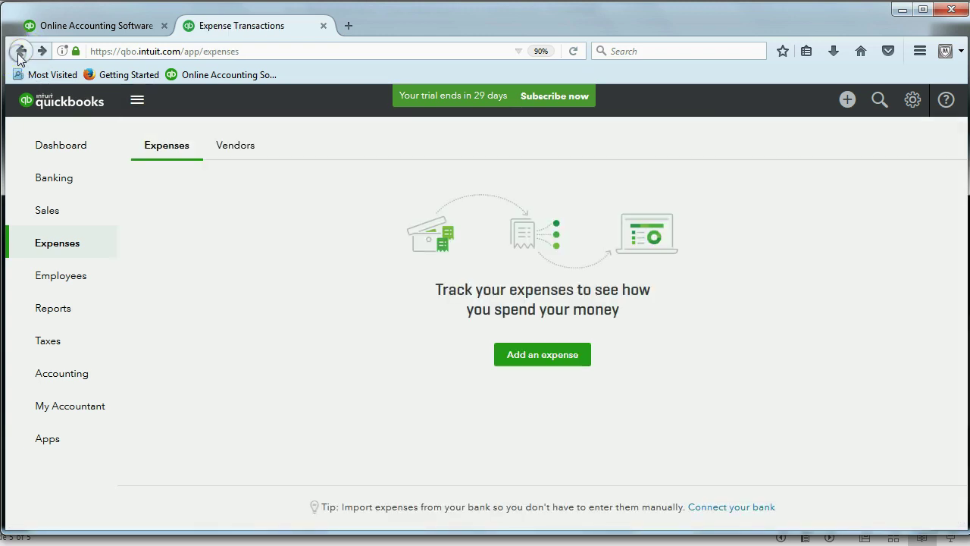
pyautogui.click(20, 53)
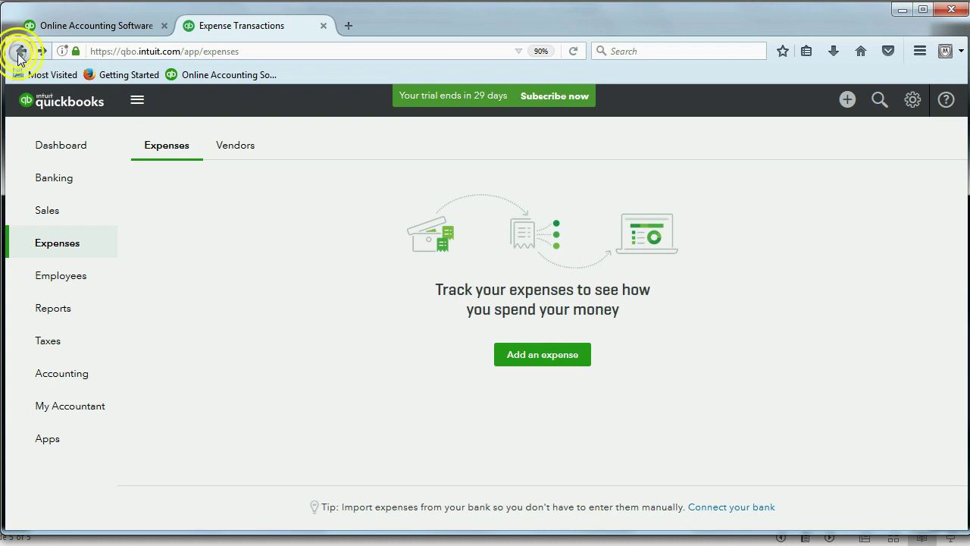